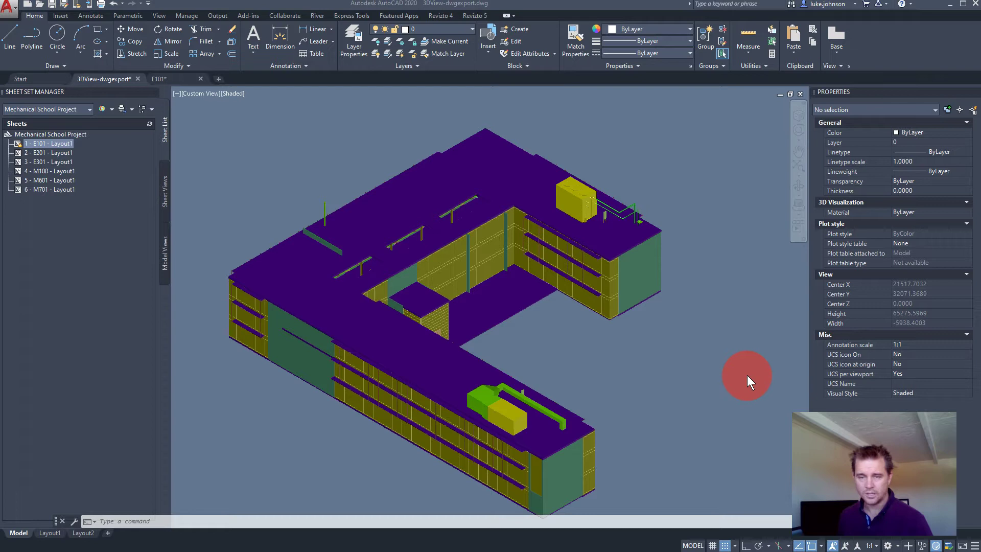
# Zoom out on the 3D school model and select the Mechanical School Project sheet set.
pyautogui.click(750, 387)
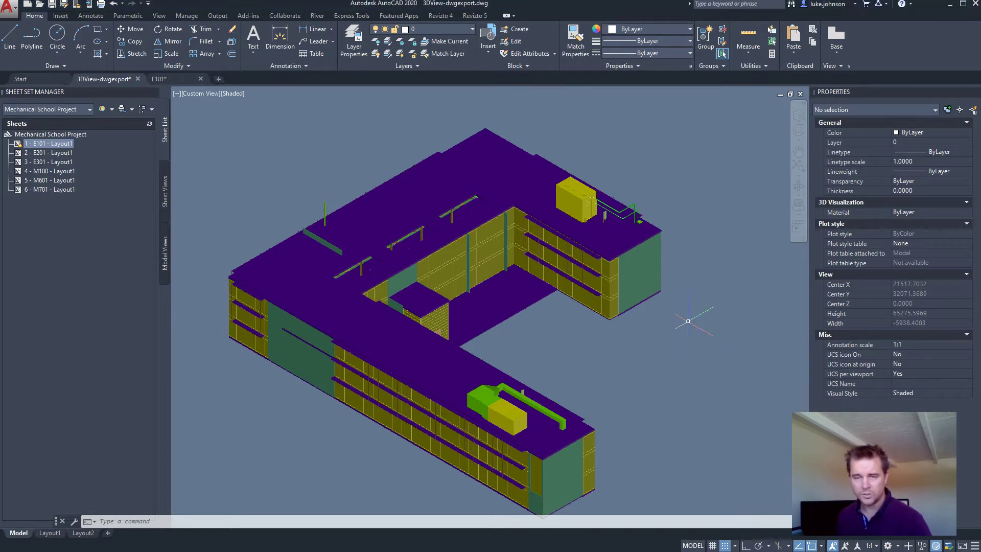
pyautogui.scroll(-2, 687, 320)
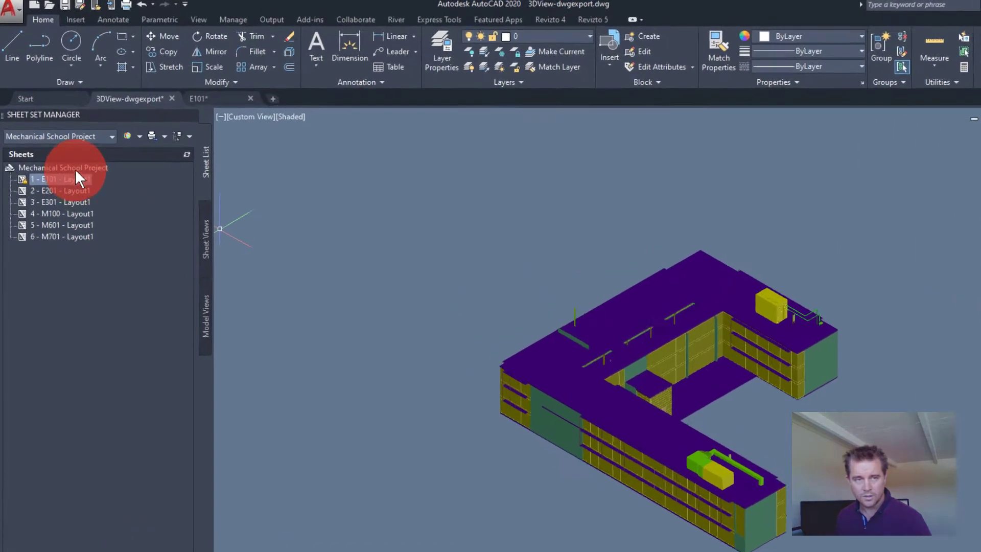
pyautogui.click(58, 134)
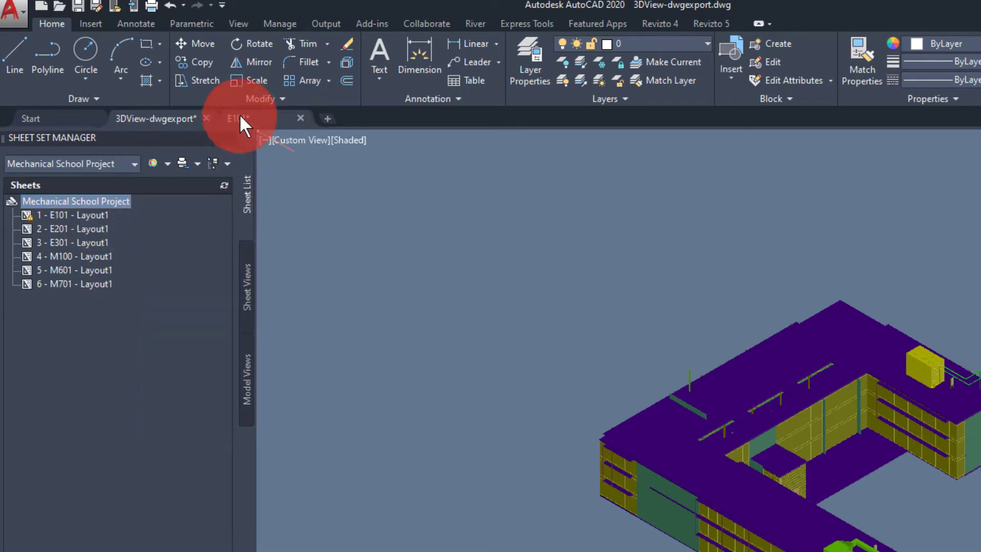
# Open sheet E101, then reopen 3DView-dwgexport.dwg from Model Views and return to the Sheet List.
pyautogui.click(72, 215)
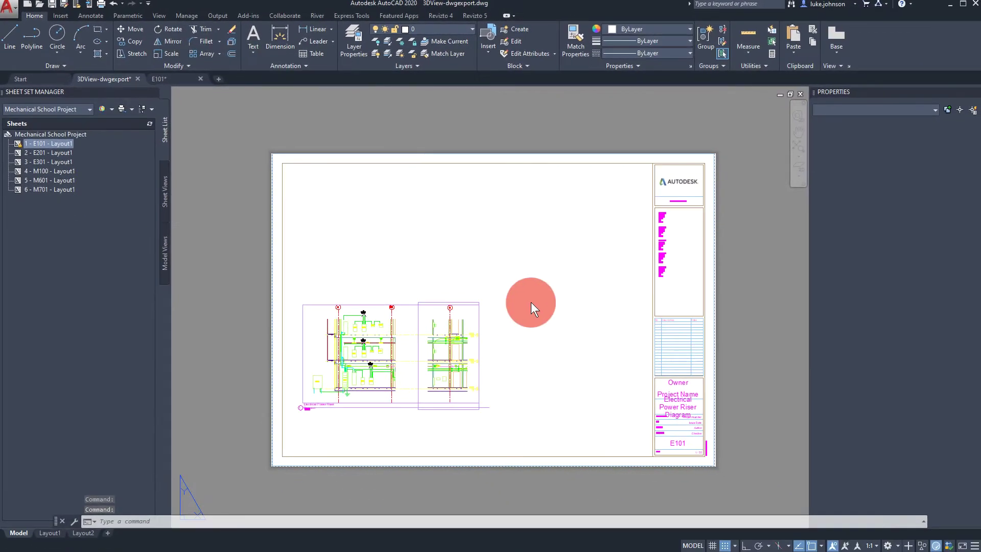
pyautogui.click(166, 251)
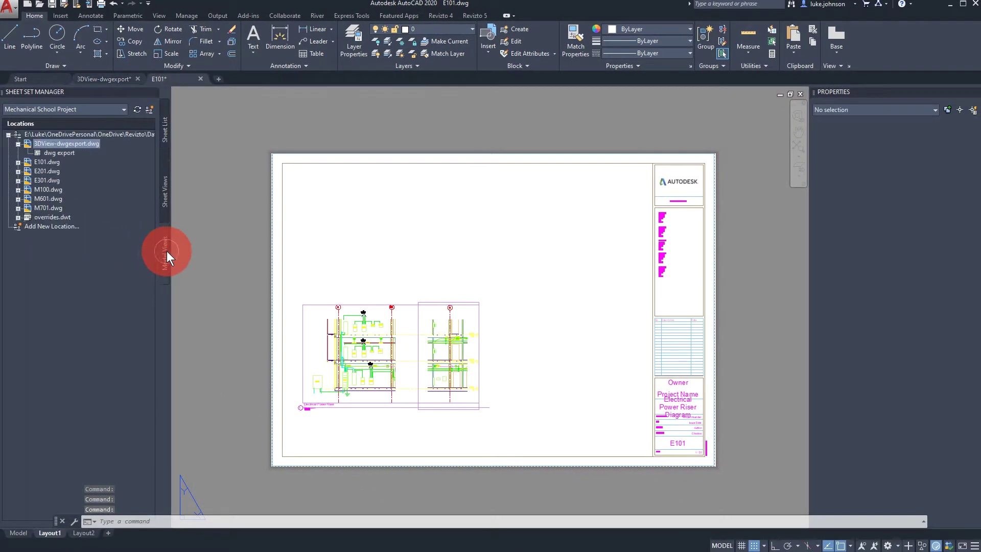
pyautogui.doubleClick(61, 146)
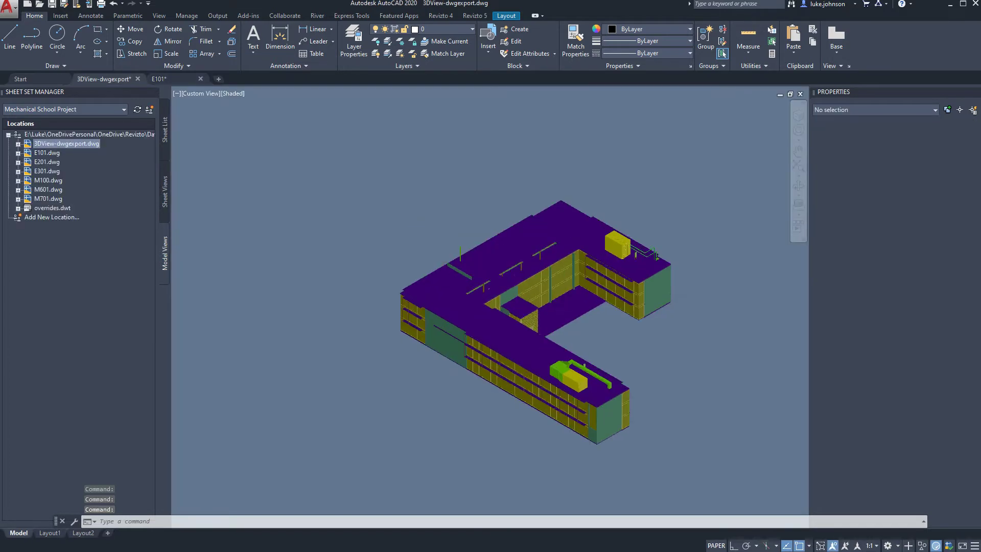
pyautogui.click(167, 140)
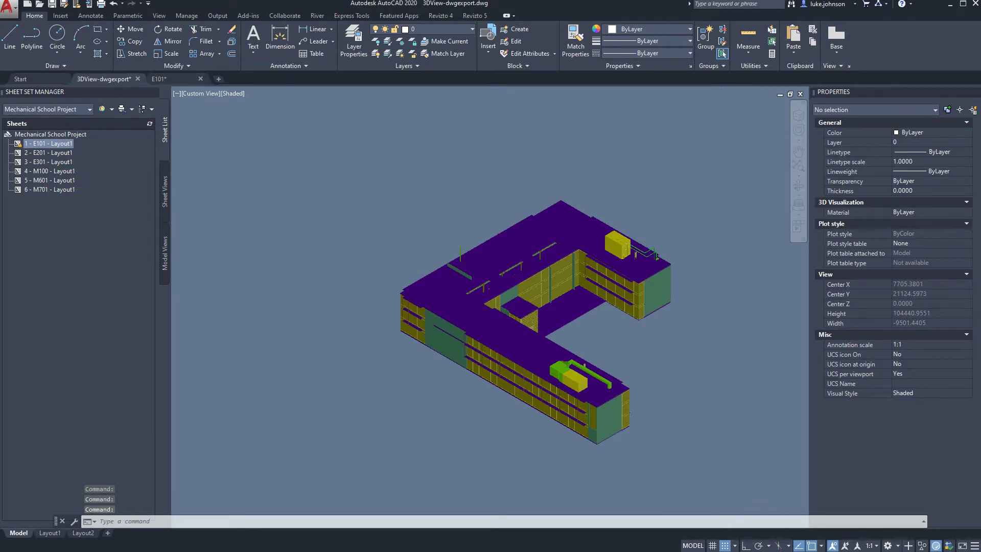
pyautogui.scroll(2, 696, 453)
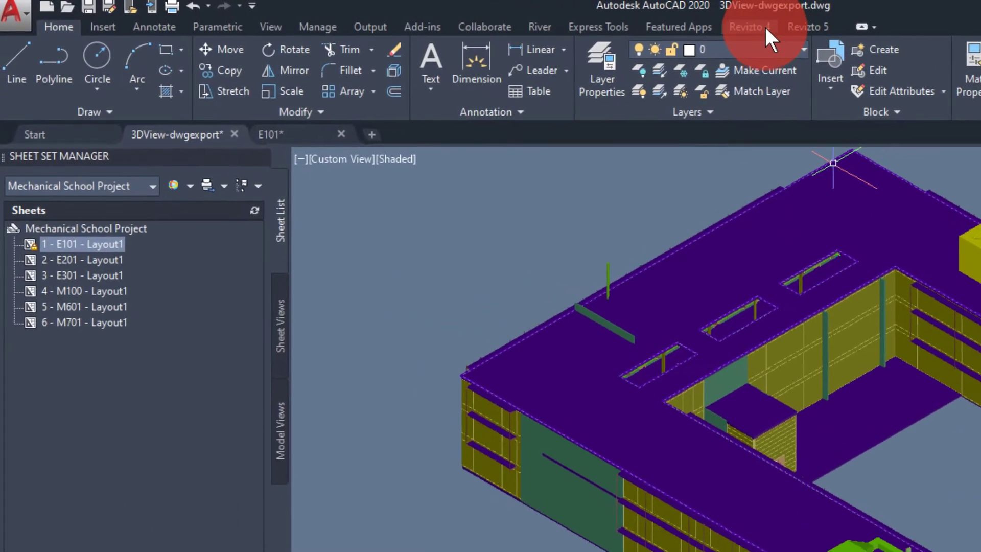
# Link the Revizto export to a newly created project named 'Training Project'.
pyautogui.click(777, 27)
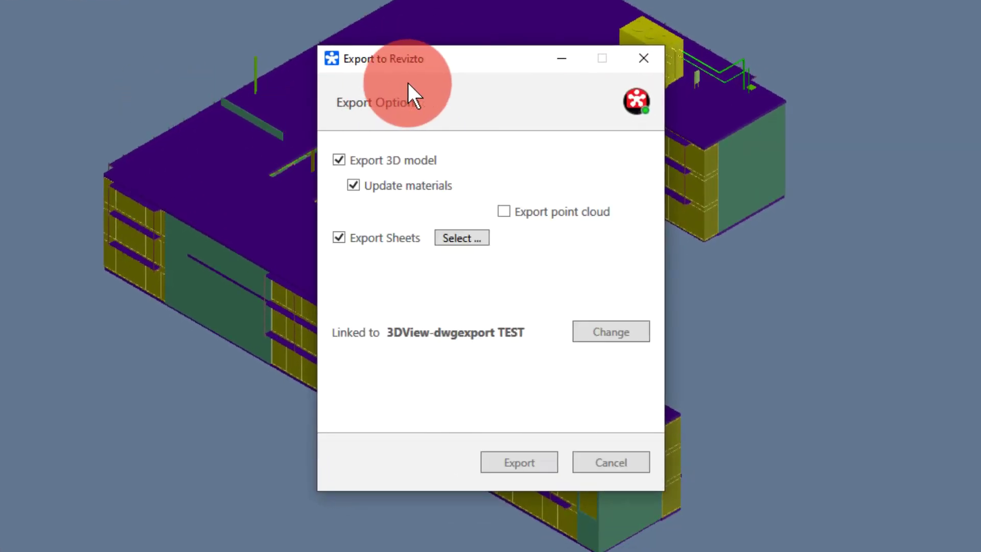
pyautogui.click(603, 333)
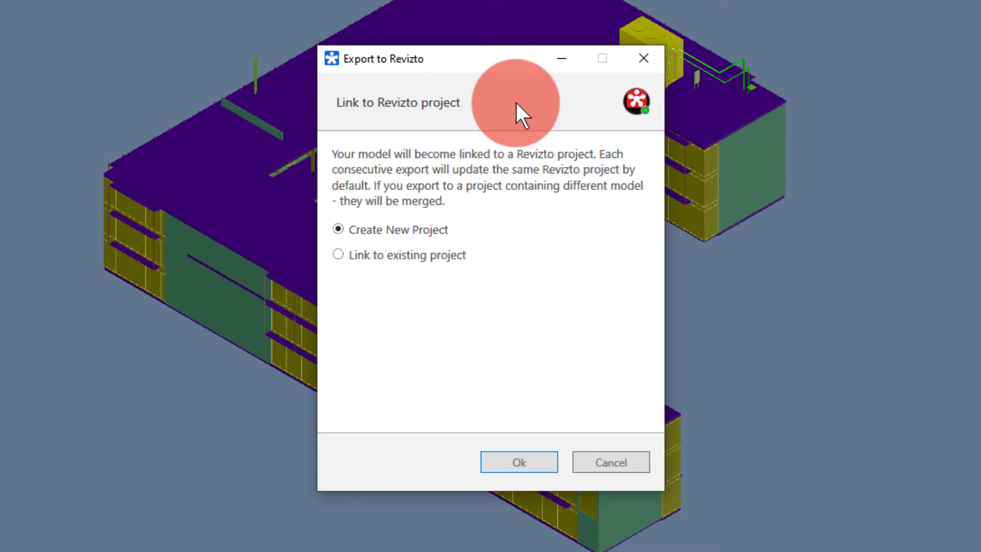
pyautogui.click(521, 461)
pyautogui.tripleClick(414, 188)
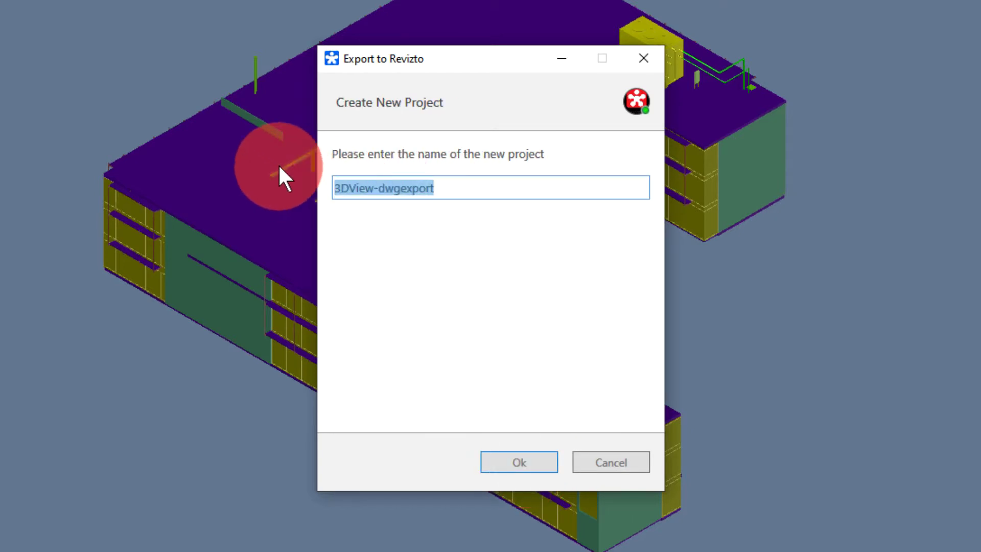
pyautogui.write('Training Project')
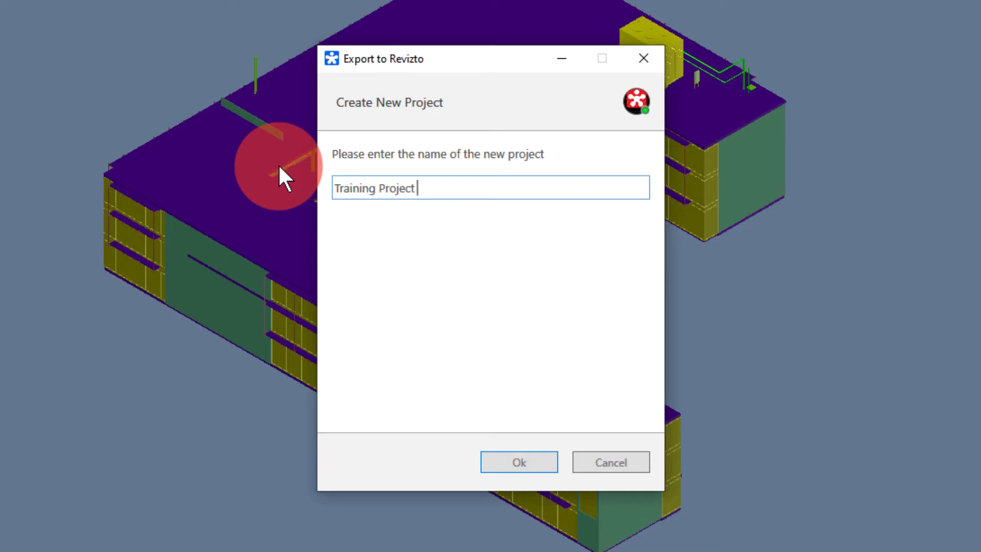
pyautogui.press('Return')
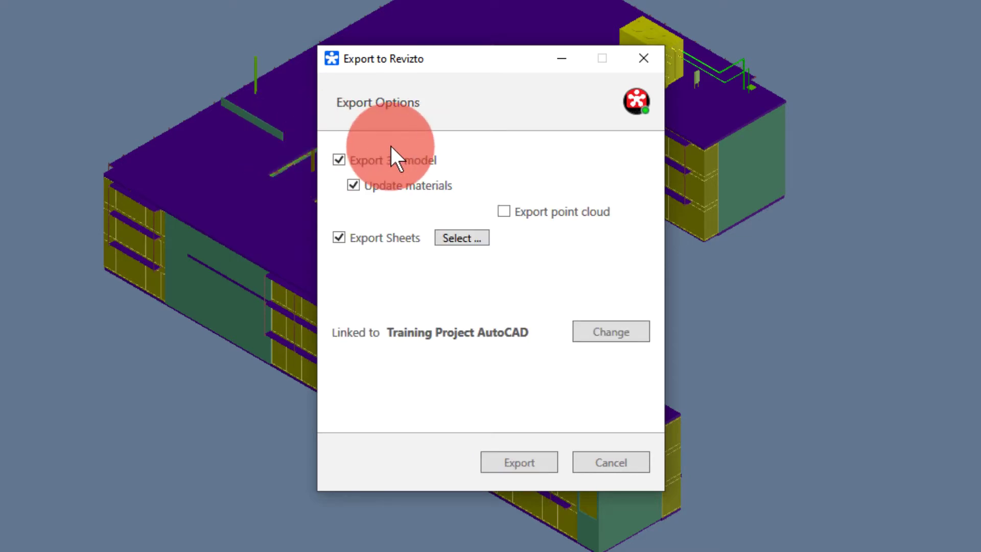
pyautogui.click(362, 162)
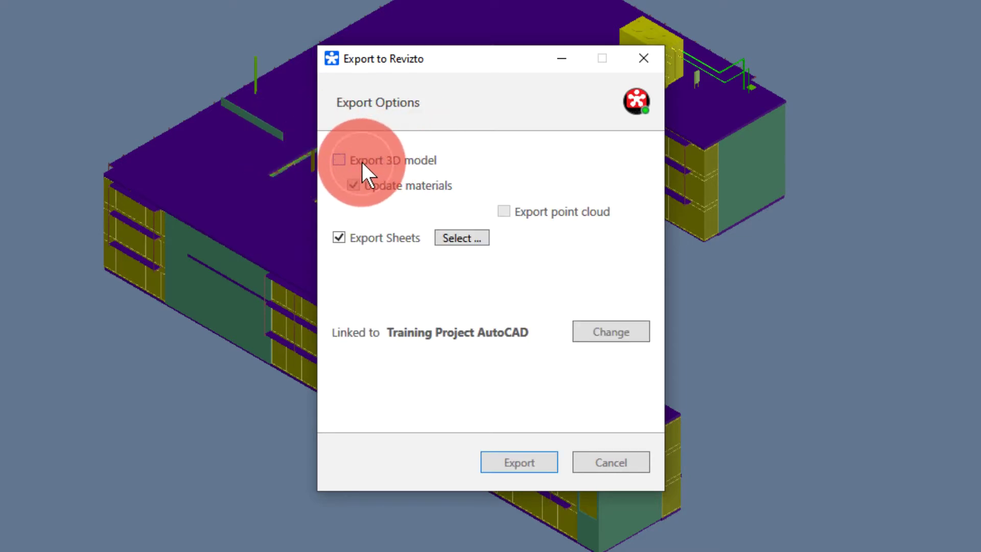
pyautogui.click(372, 237)
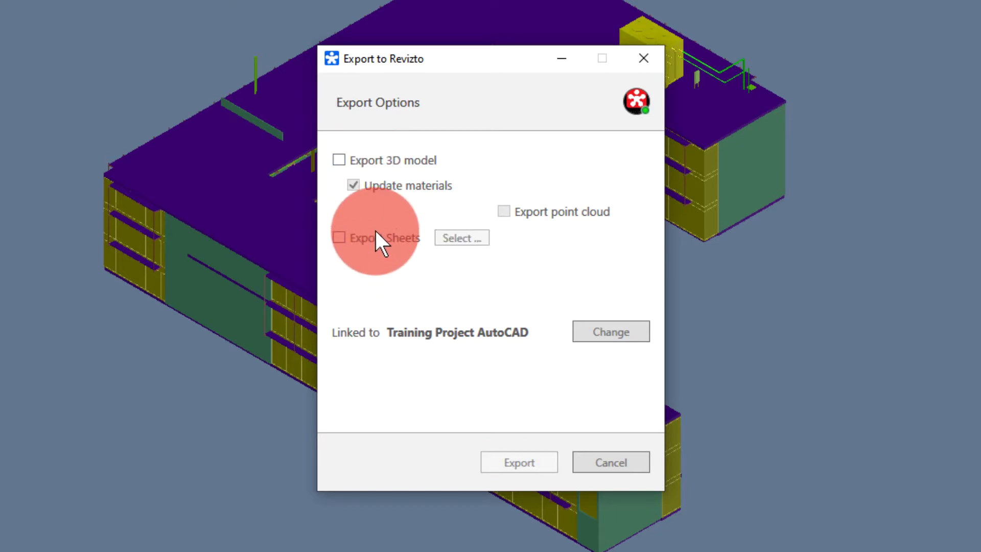
pyautogui.click(375, 230)
pyautogui.click(393, 161)
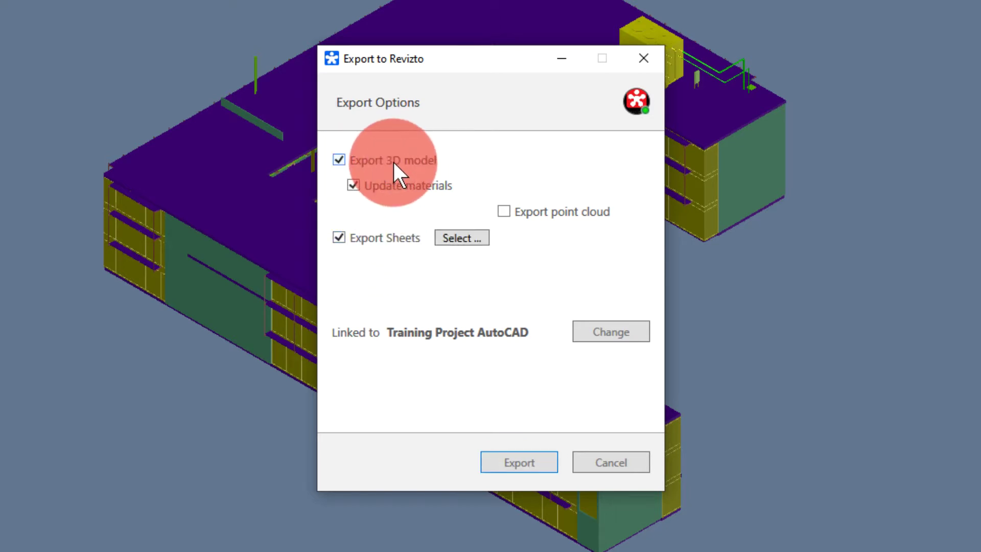
pyautogui.click(407, 185)
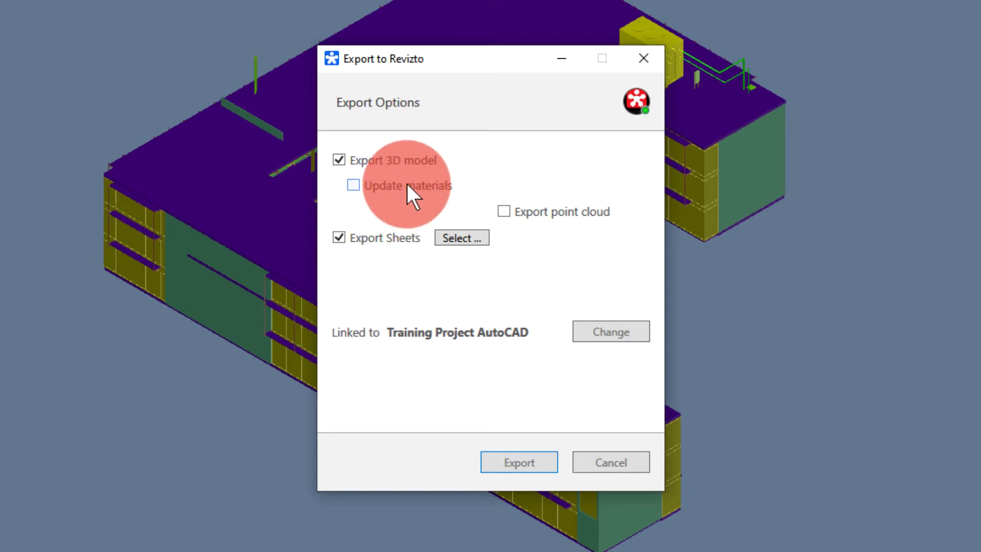
pyautogui.click(407, 185)
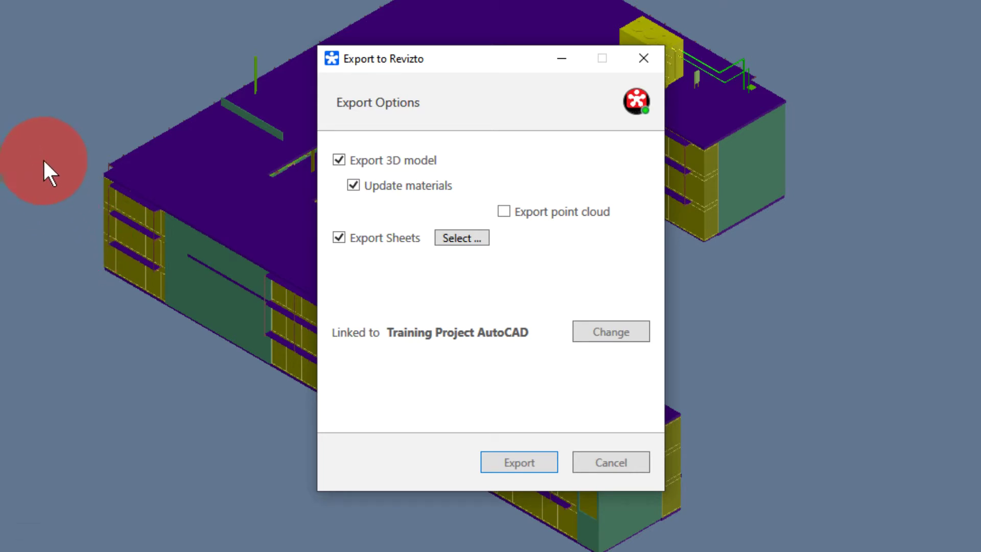
pyautogui.click(531, 210)
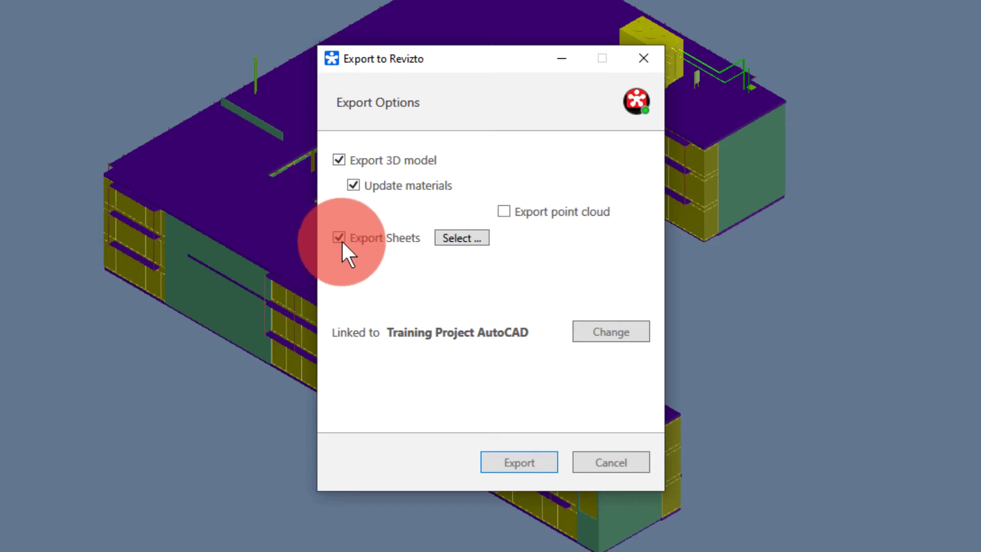
# Exclude Layout1 and Layout2 from the sheet export, keeping the six project sheets through M701.
pyautogui.click(449, 238)
pyautogui.click(419, 383)
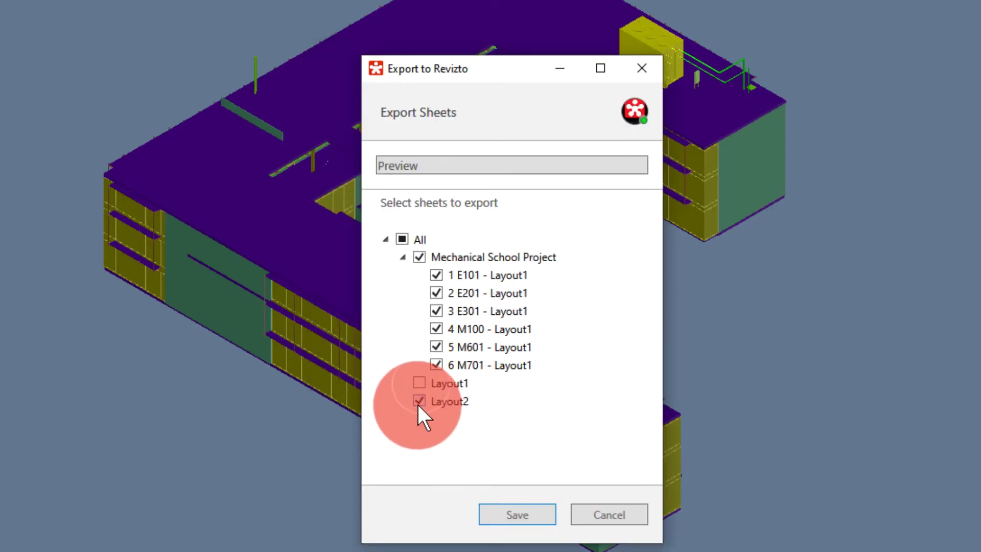
pyautogui.click(419, 401)
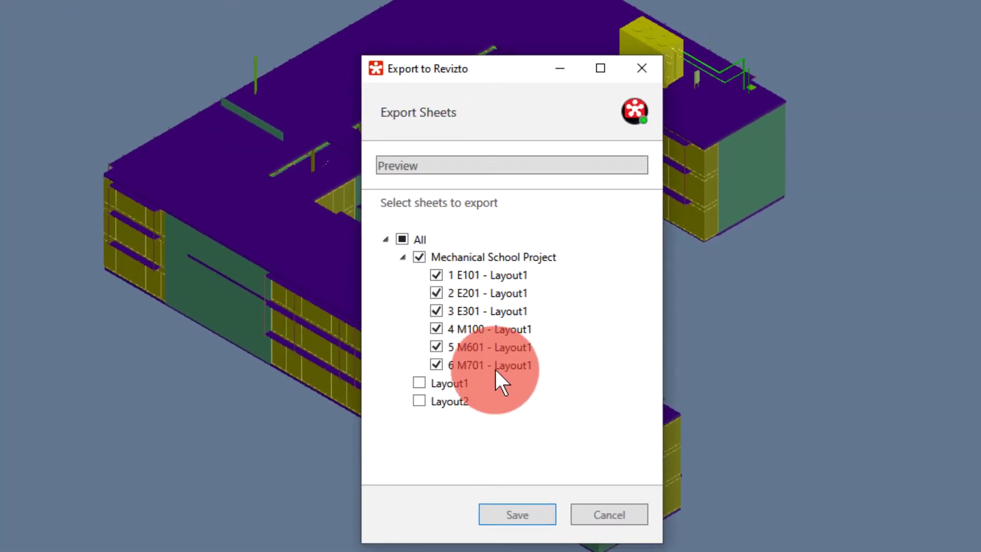
pyautogui.click(493, 259)
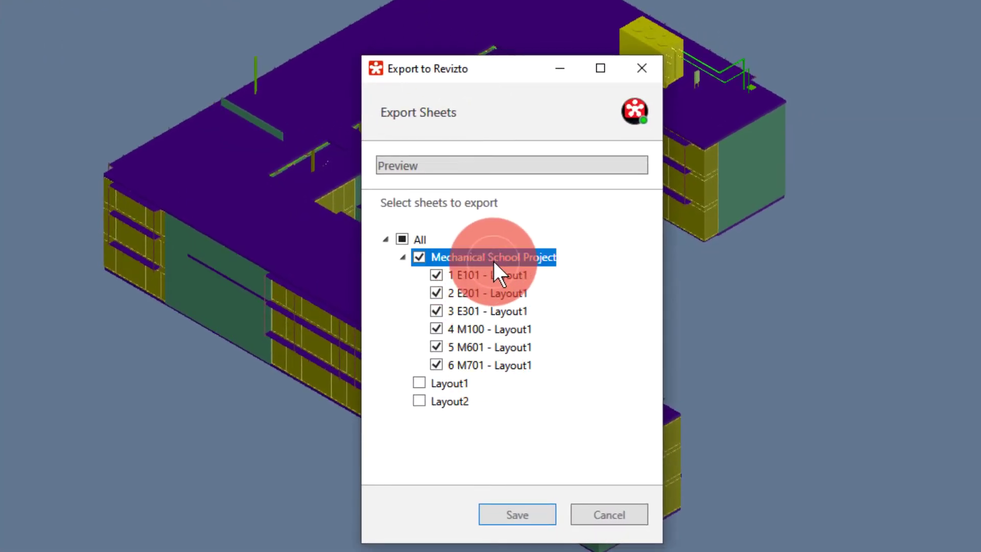
pyautogui.click(467, 365)
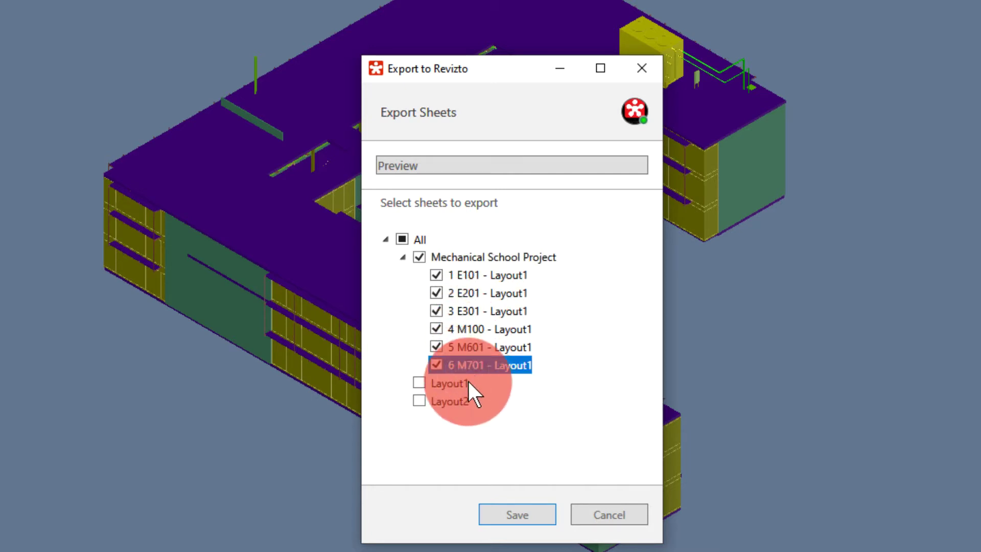
# Save the sheet selection and export the school model and sheets to Revizto.
pyautogui.click(513, 515)
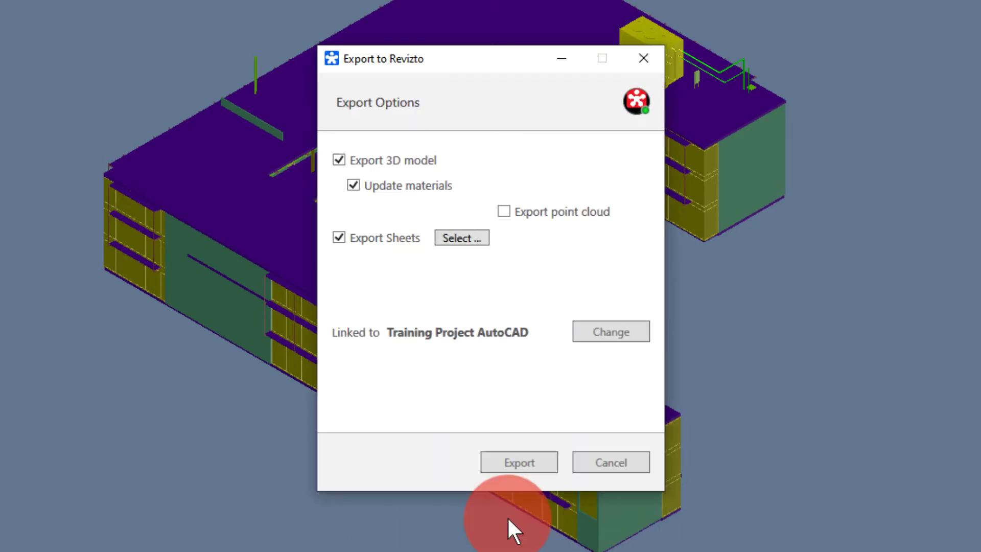
pyautogui.click(511, 460)
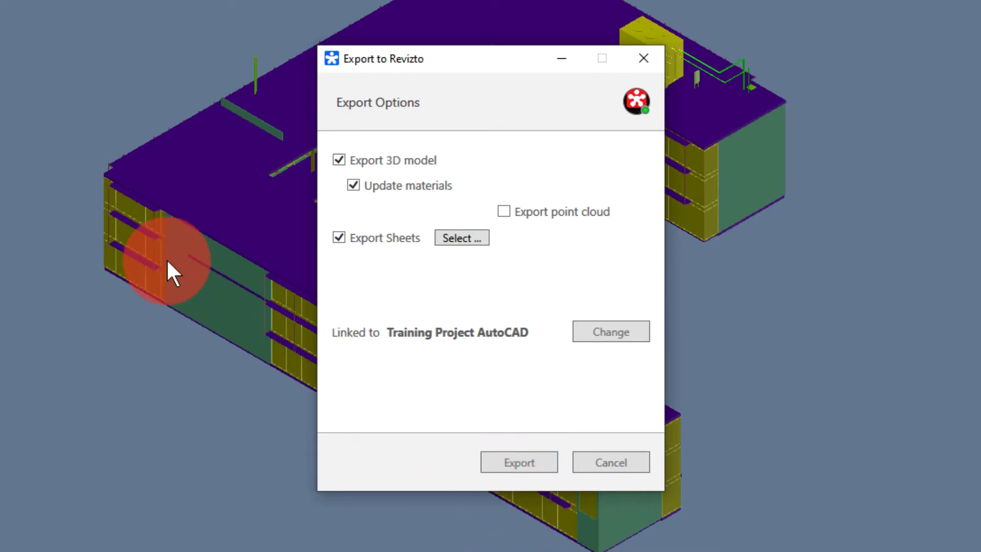
pyautogui.click(504, 463)
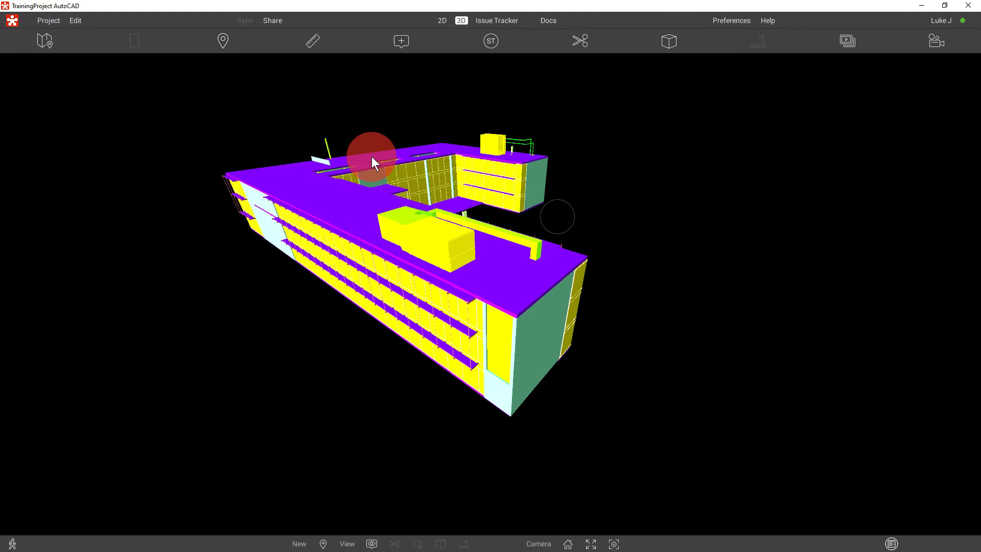
# In Revizto's 2D sheet list, preview sheets E101, E201, E301 and M100.
pyautogui.scroll(5, 376, 161)
pyautogui.scroll(3, 499, 182)
pyautogui.scroll(3, 499, 182)
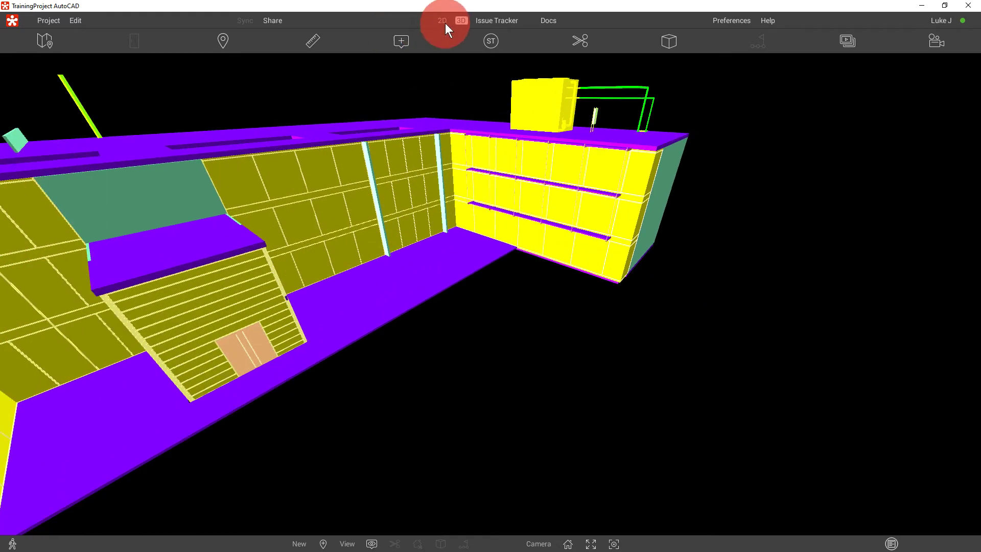
pyautogui.click(443, 21)
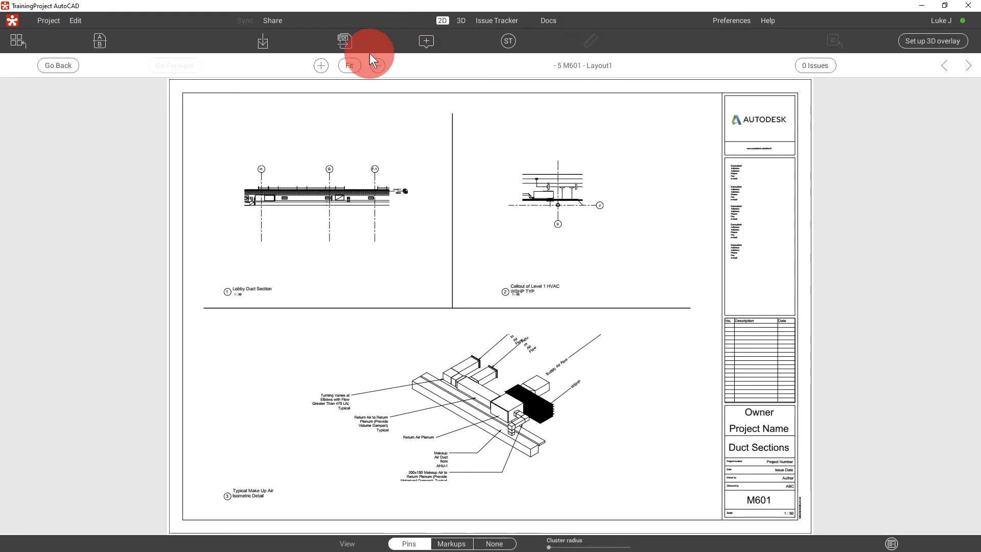
pyautogui.click(17, 38)
pyautogui.click(106, 147)
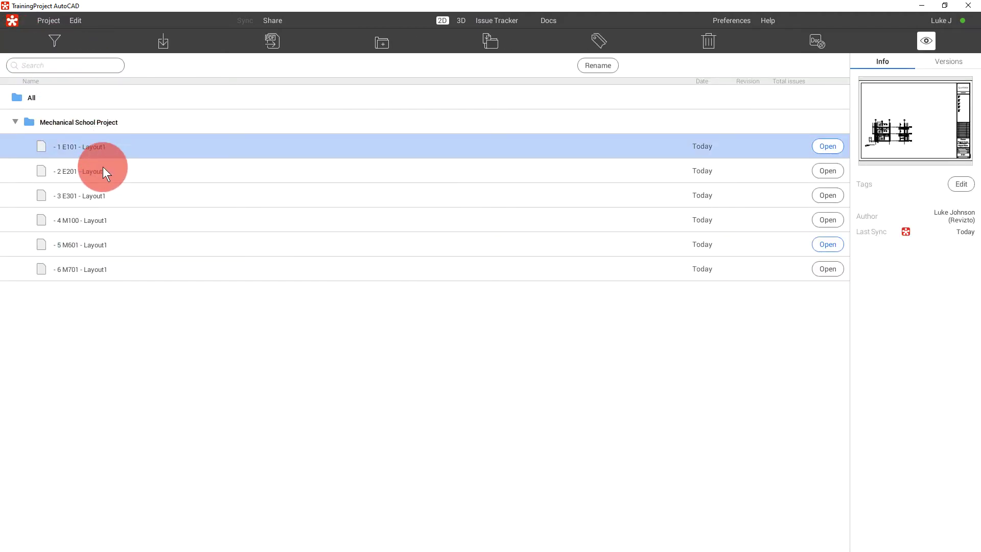
pyautogui.click(107, 171)
pyautogui.click(129, 191)
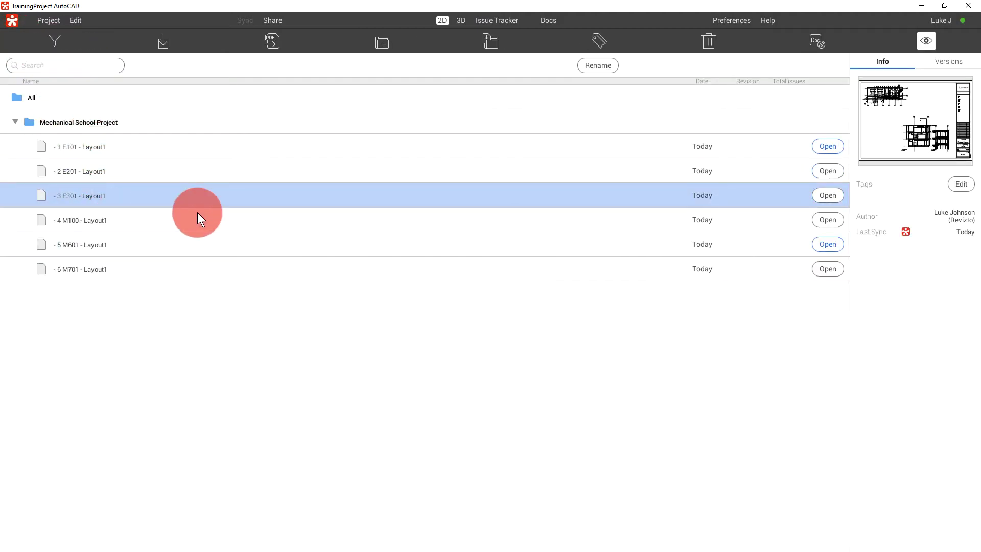
pyautogui.click(250, 217)
pyautogui.click(260, 176)
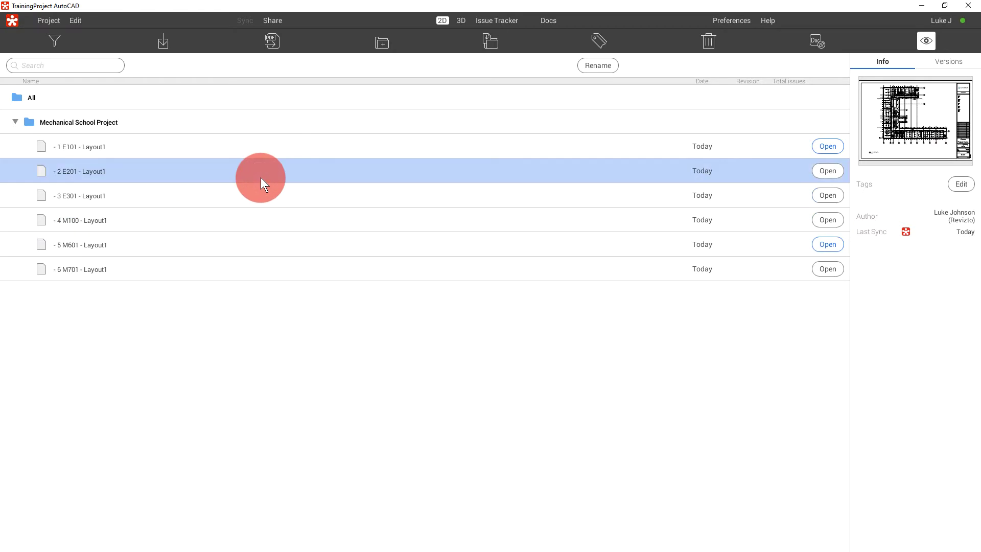
# Back in AutoCAD, open the Revizto Export Scheduler and include the 3D model.
pyautogui.click(923, 6)
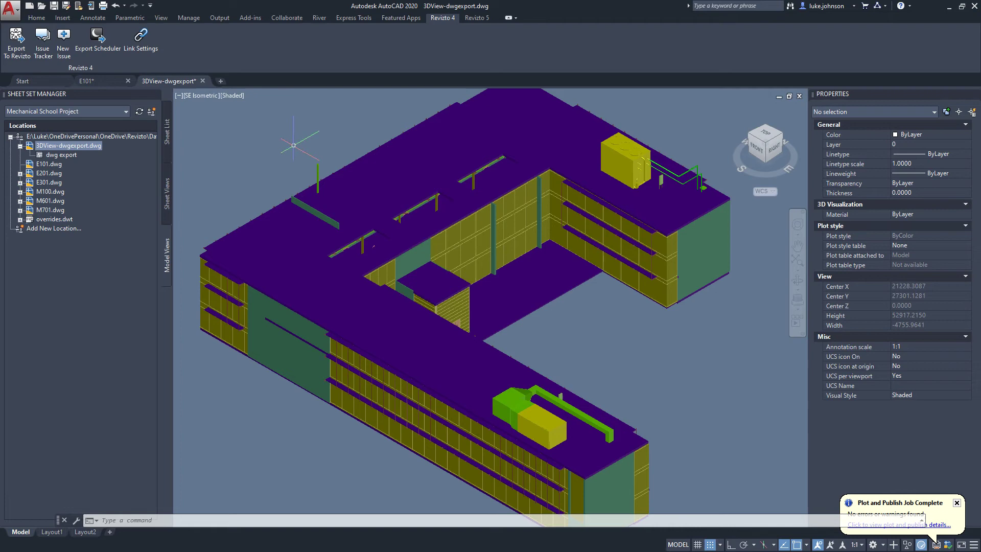
pyautogui.scroll(-4, 294, 145)
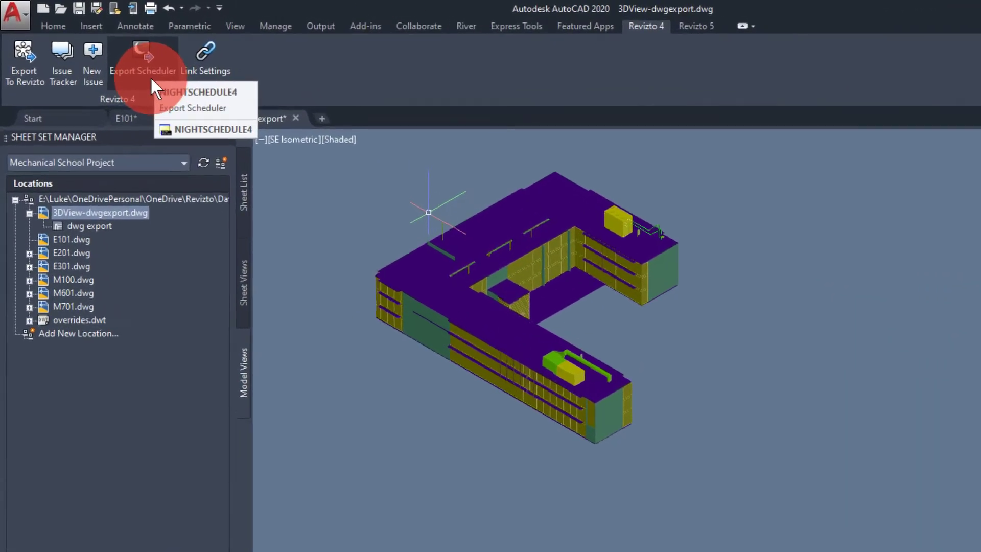
pyautogui.click(103, 53)
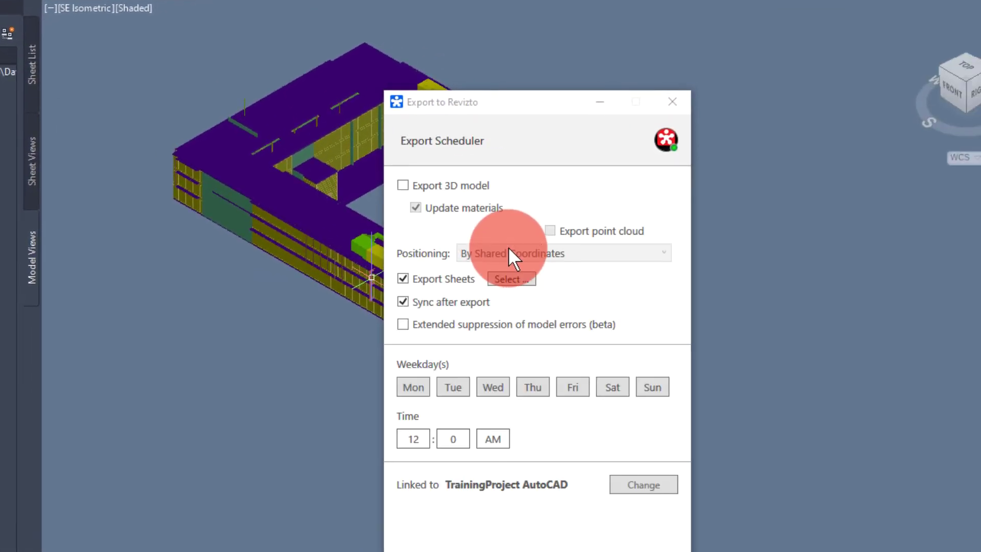
pyautogui.click(459, 183)
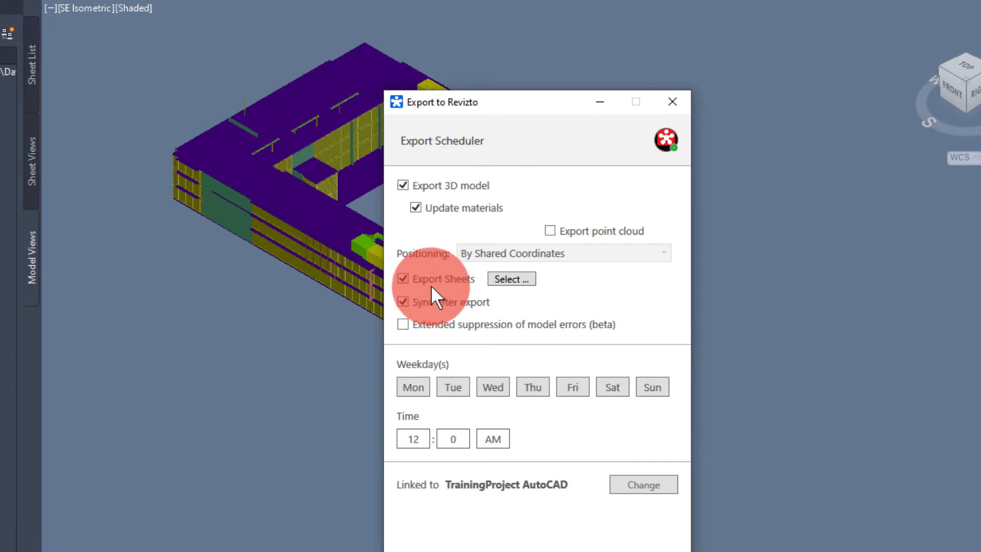
# Select all six project sheets for the scheduled export and save the selection.
pyautogui.click(505, 278)
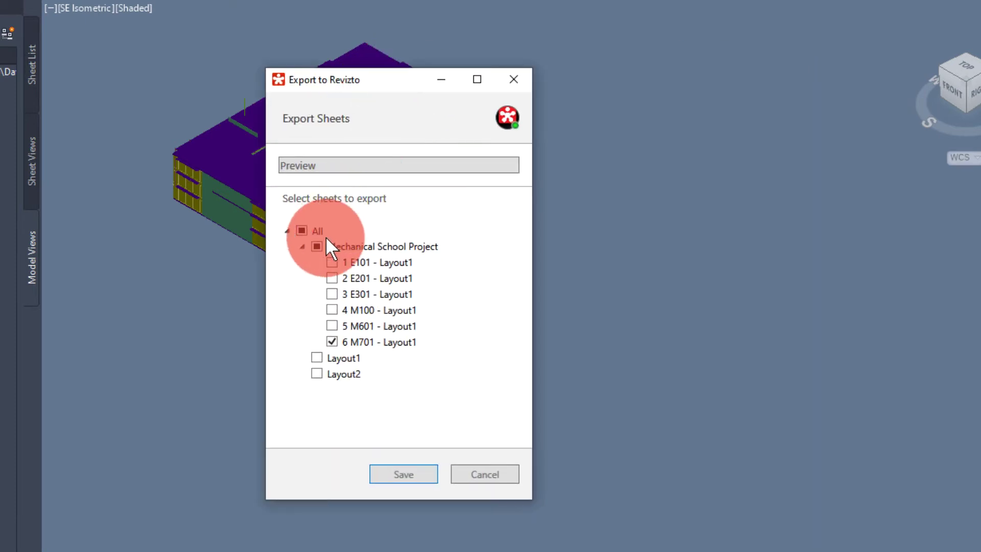
pyautogui.click(320, 248)
pyautogui.click(320, 248)
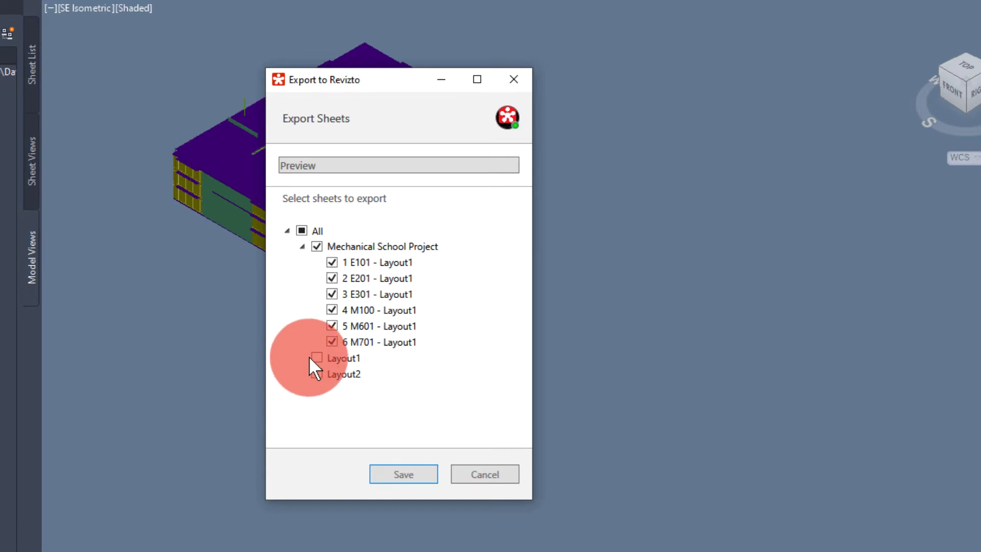
pyautogui.click(403, 473)
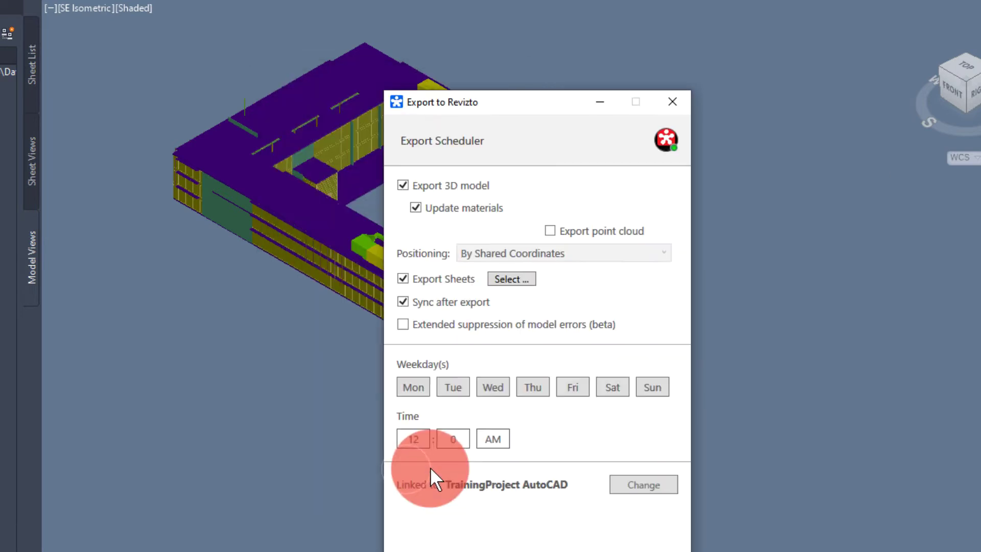
# Enable extended suppression and schedule the export for Saturday at 12:00 PM.
pyautogui.click(480, 324)
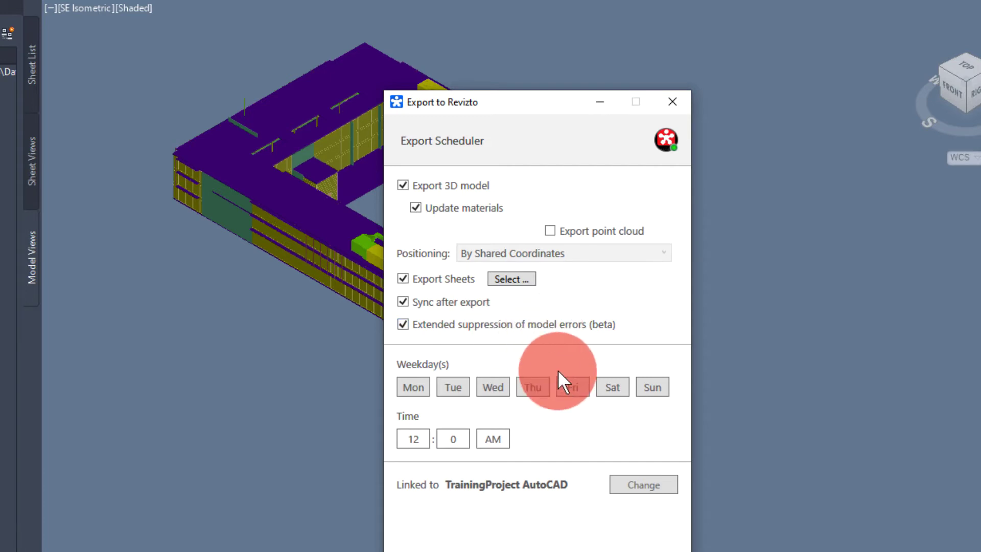
pyautogui.click(608, 392)
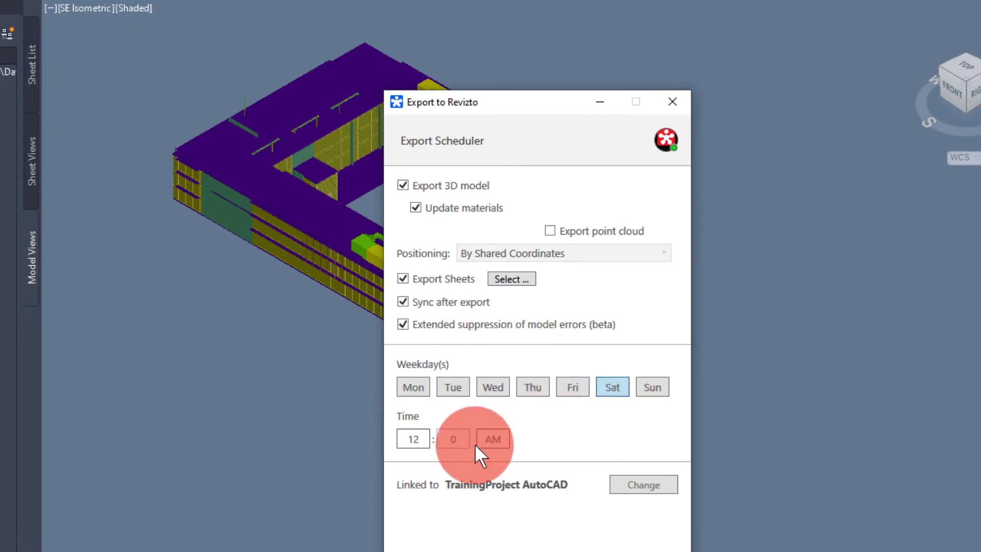
pyautogui.click(500, 439)
pyautogui.click(410, 436)
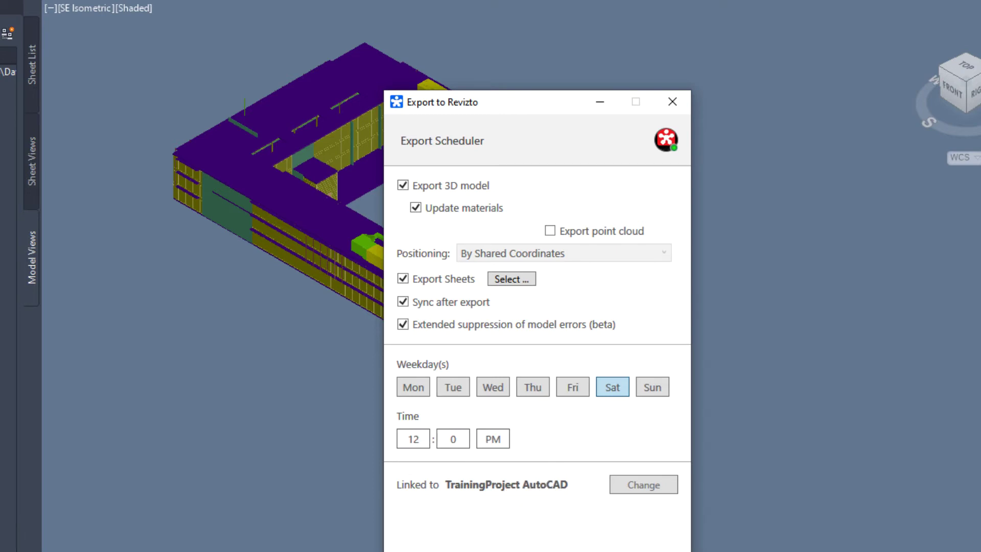
pyautogui.click(485, 546)
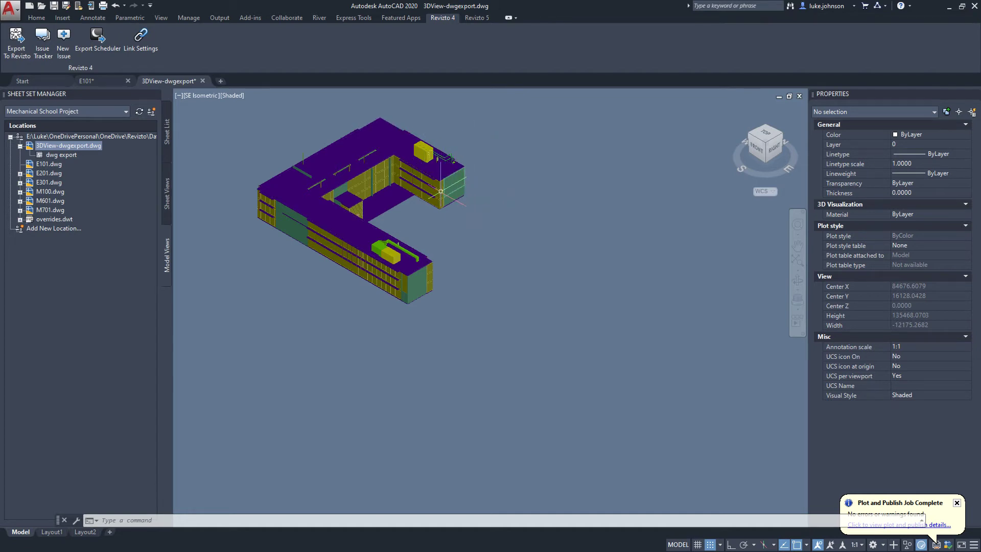
# Switch to Revizto's 3D view and orbit toward the yellow box on the roof.
pyautogui.scroll(3, 442, 190)
pyautogui.scroll(4, 449, 193)
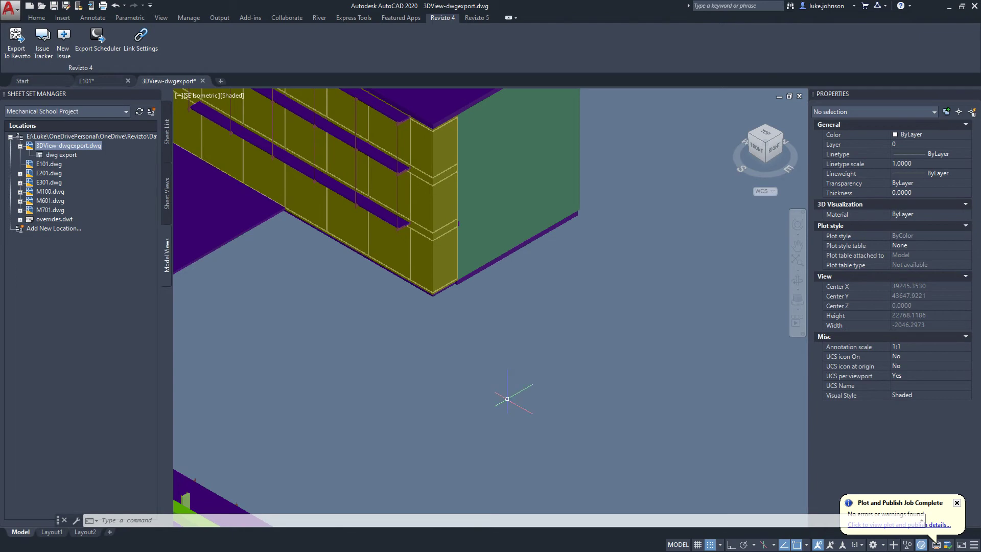
pyautogui.scroll(1, 507, 399)
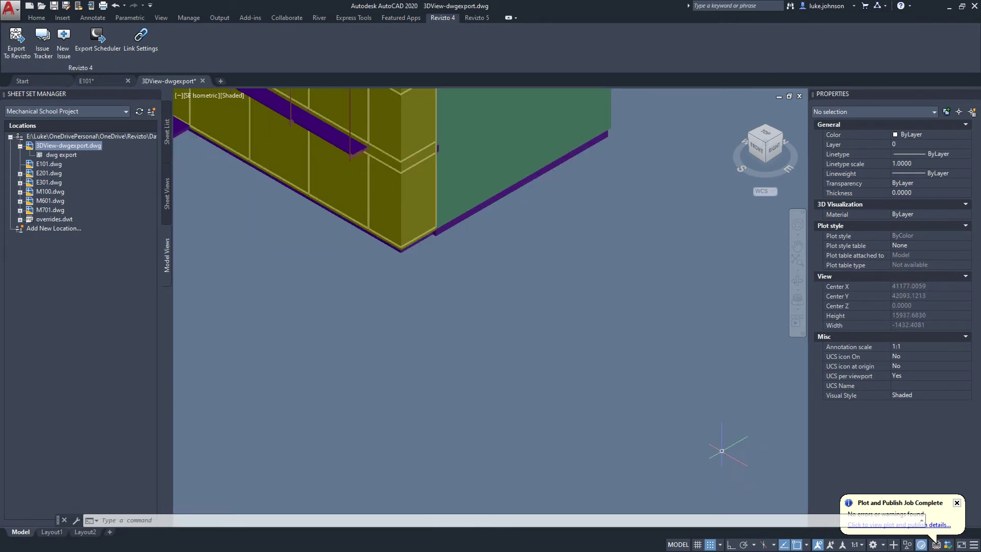
pyautogui.hotkey('alt', 'Tab')
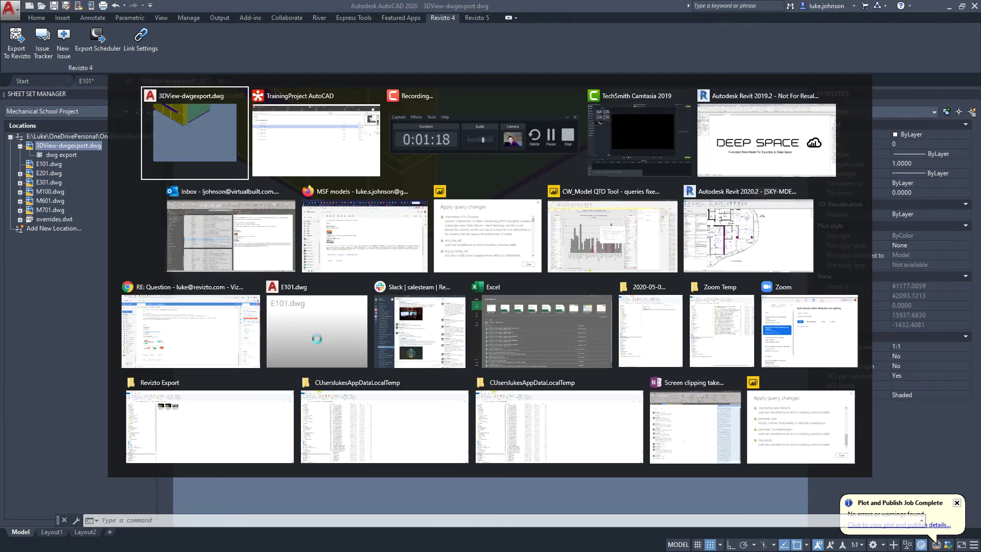
pyautogui.hotkey('alt', 'Tab')
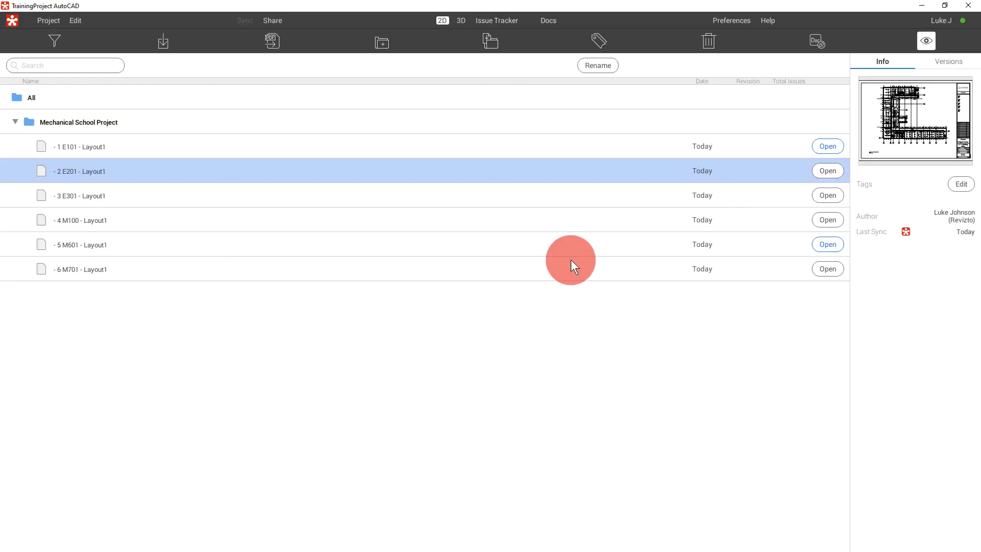
pyautogui.click(467, 17)
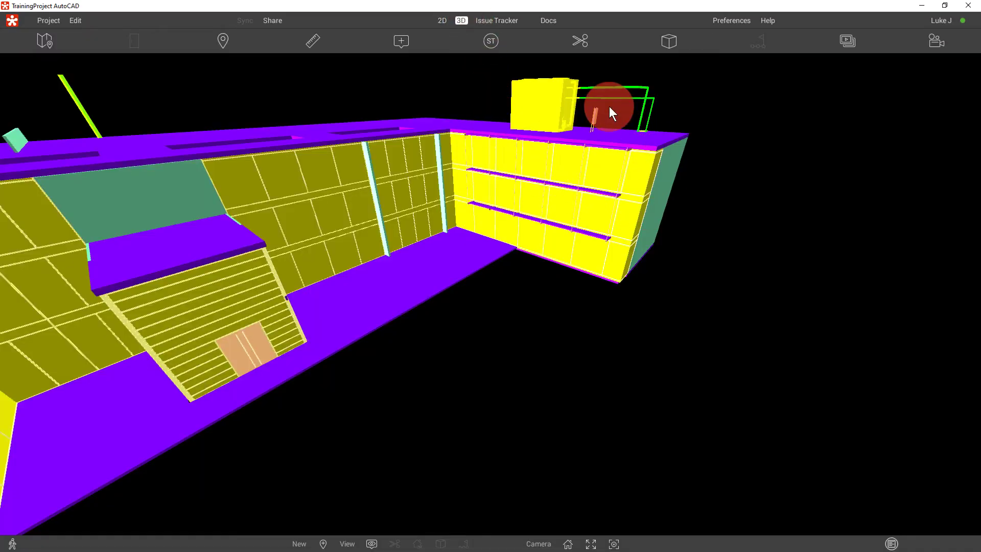
pyautogui.moveTo(610, 109); pyautogui.dragTo(397, 28)
# Create a new issue pinned on the yellow rooftop box, then return to AutoCAD.
pyautogui.click(401, 41)
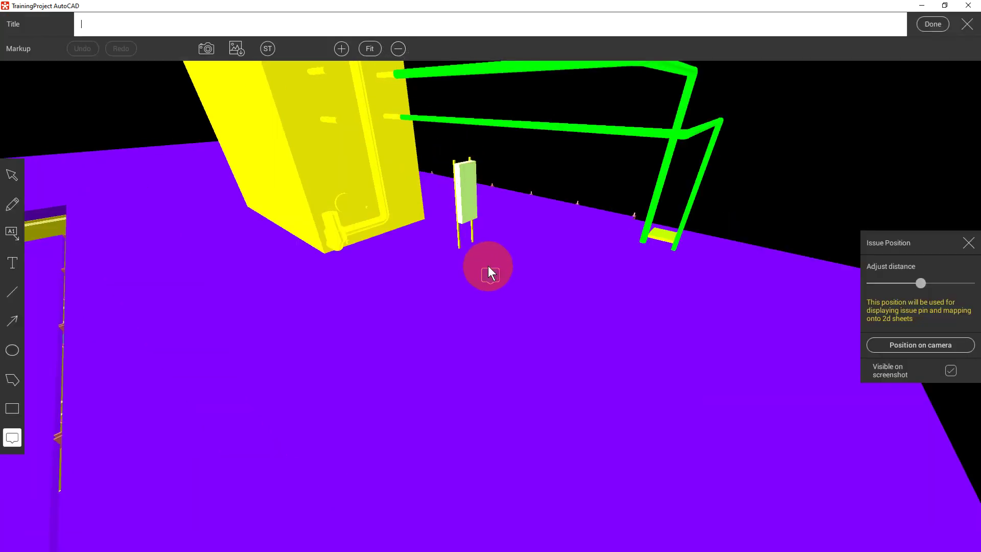
pyautogui.moveTo(489, 273); pyautogui.dragTo(379, 179)
pyautogui.click(935, 23)
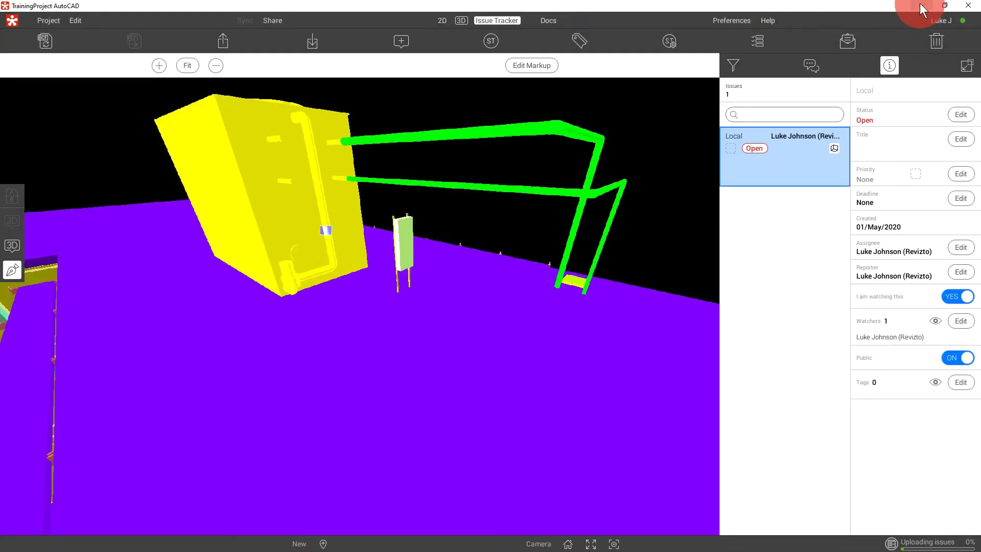
pyautogui.click(922, 9)
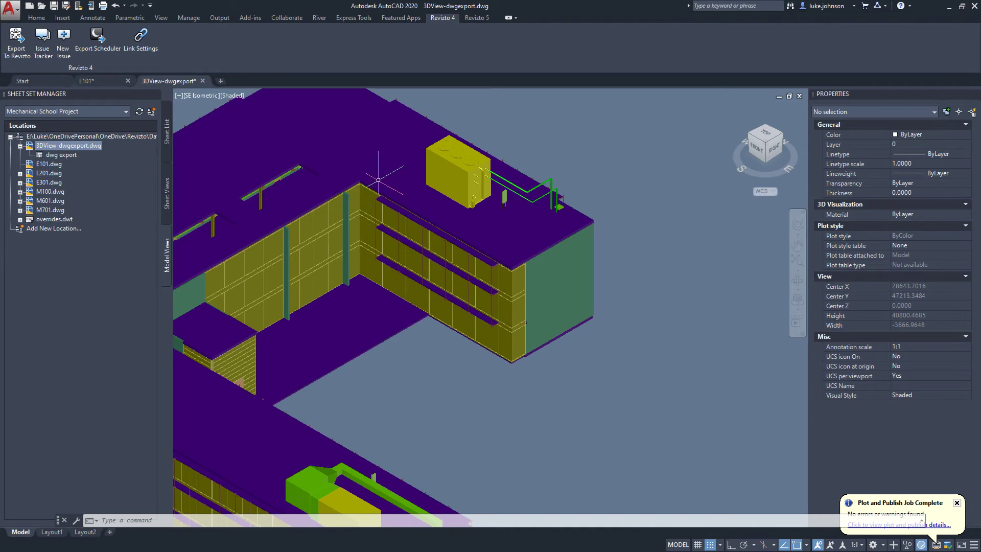
# Open the Revizto issue tracker from AutoCAD and move its restored window aside.
pyautogui.click(37, 51)
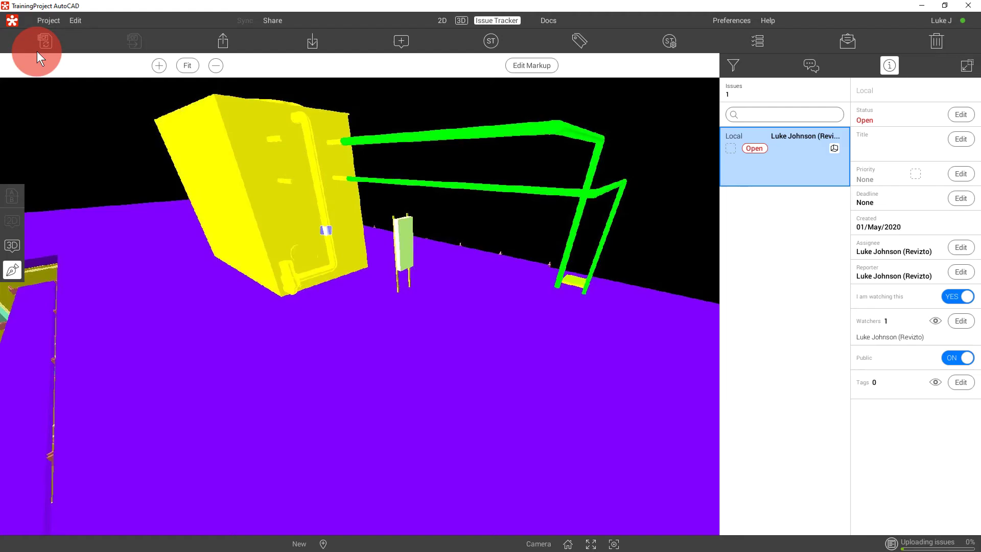
pyautogui.doubleClick(192, 5)
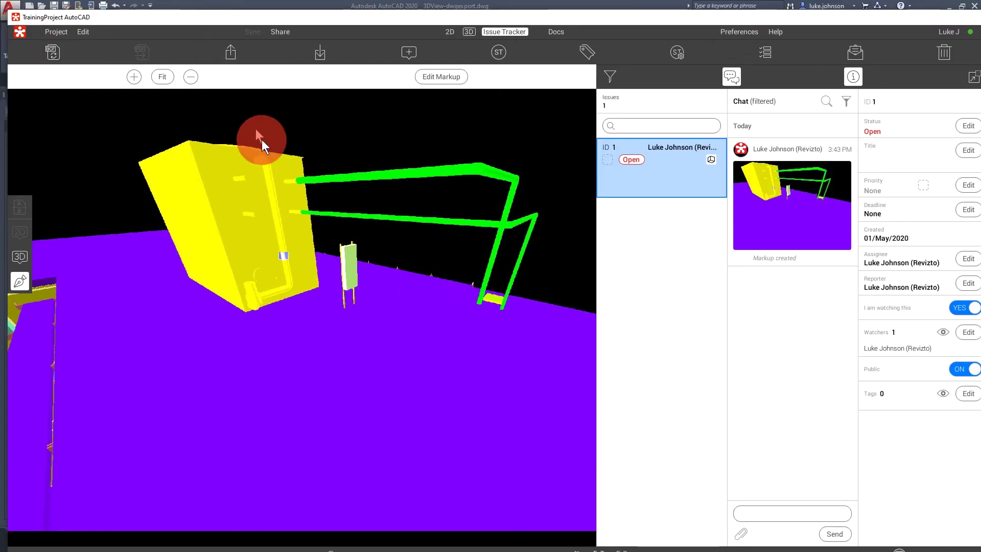
pyautogui.moveTo(119, 156); pyautogui.dragTo(359, 225)
pyautogui.moveTo(437, 236); pyautogui.dragTo(293, 179)
pyautogui.moveTo(799, 182); pyautogui.dragTo(774, 183)
# Jump the AutoCAD view to issue 1's saved viewpoint and bring AutoCAD forward.
pyautogui.click(669, 345)
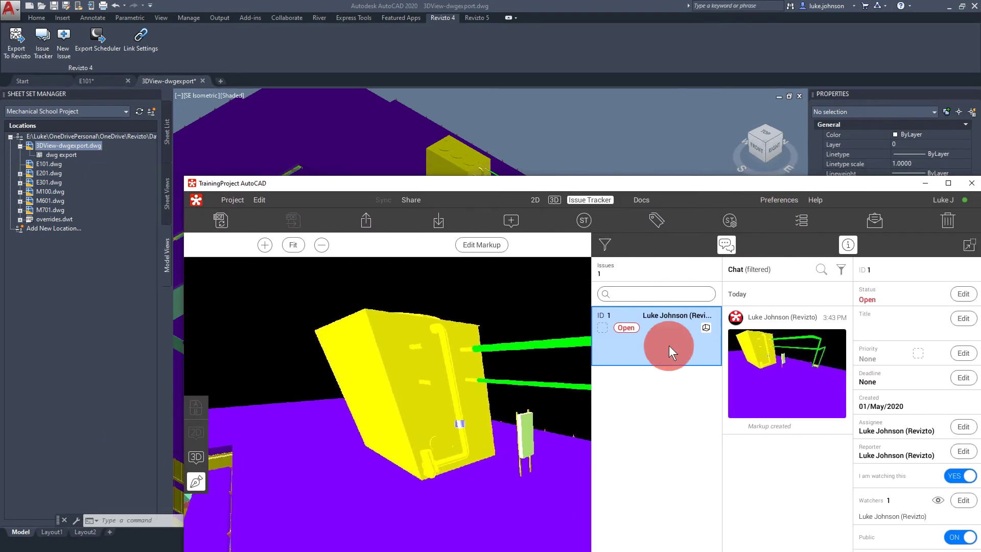
pyautogui.click(629, 330)
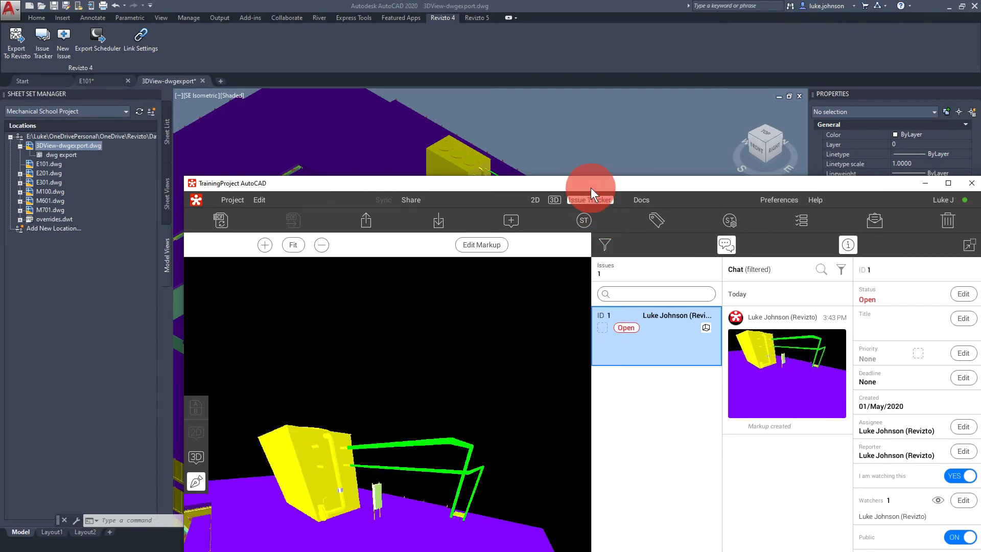
pyautogui.click(567, 121)
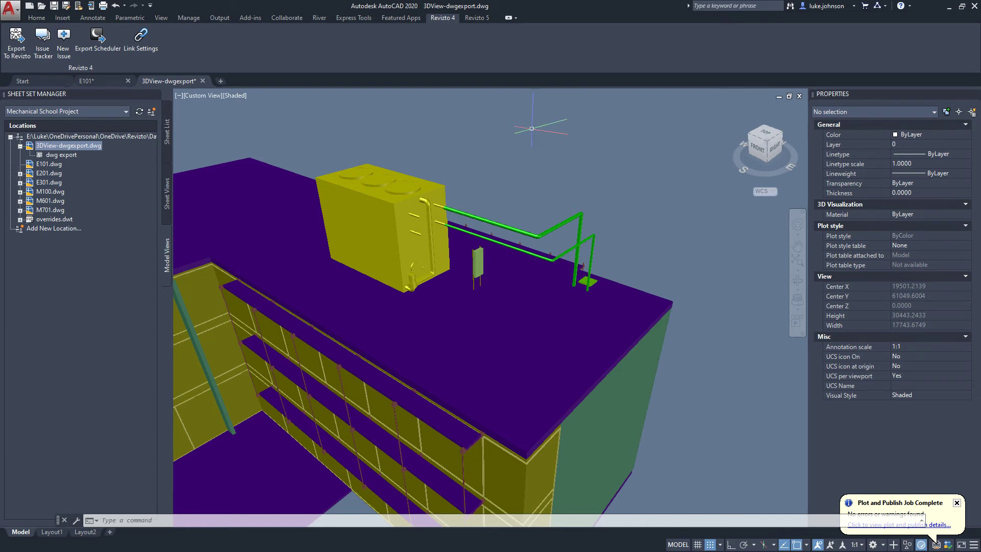
# Zoom to the purple shelf and start a new issue from the current view.
pyautogui.scroll(-2, 491, 305)
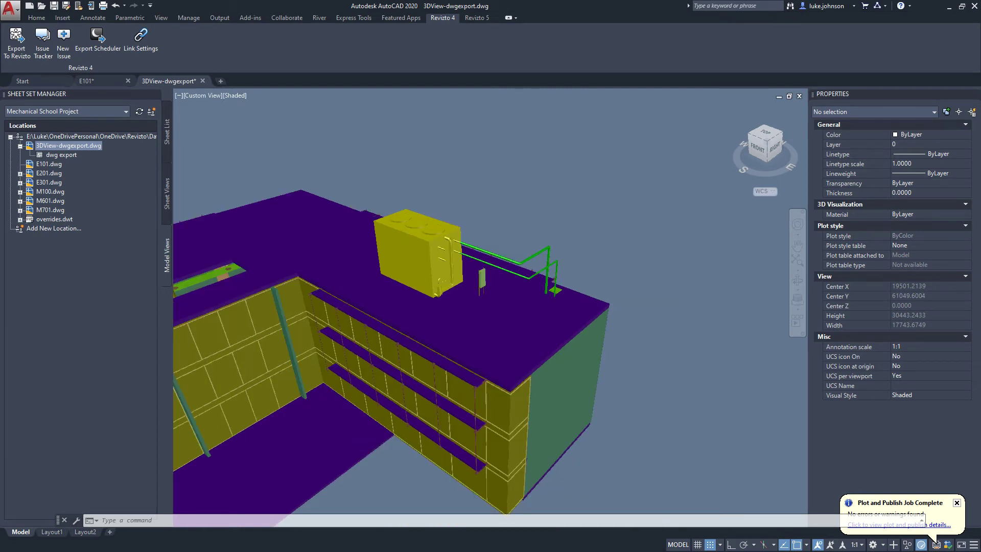
pyautogui.scroll(-3, 491, 327)
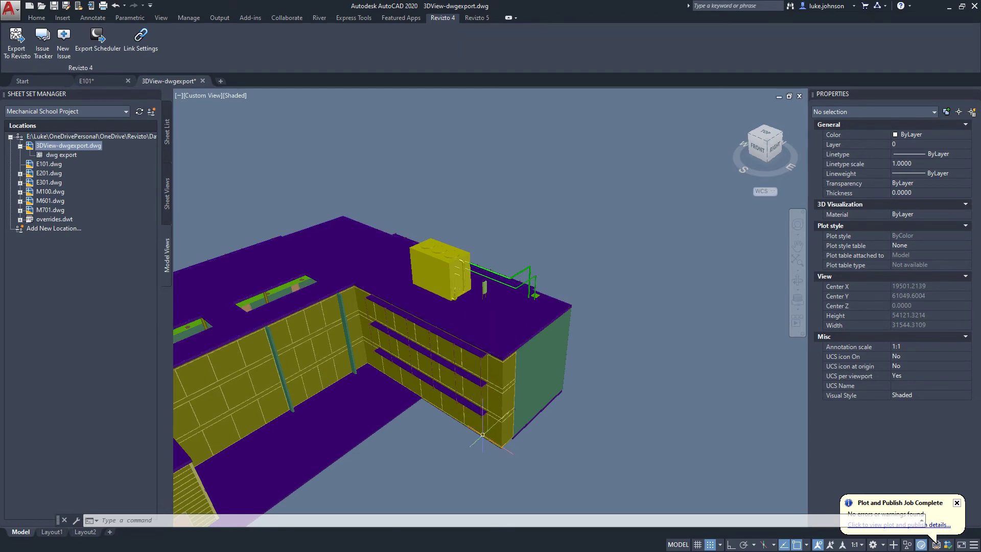
pyautogui.scroll(8, 531, 399)
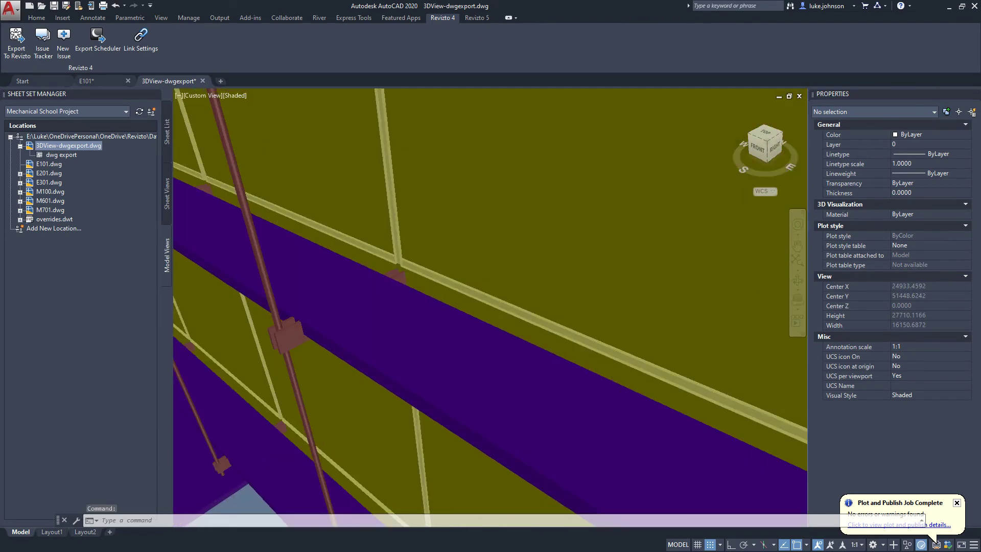
pyautogui.scroll(-4, 477, 313)
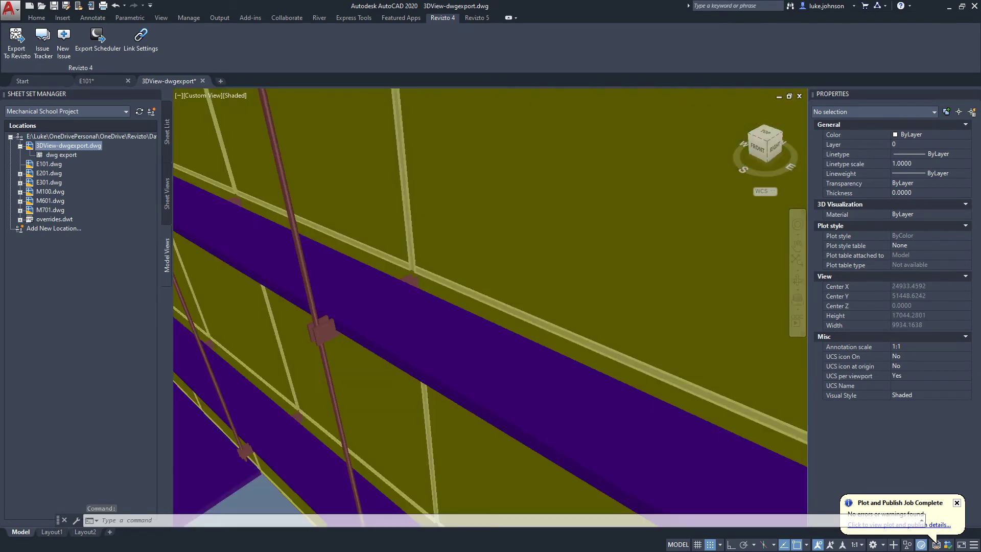
pyautogui.scroll(2, 477, 313)
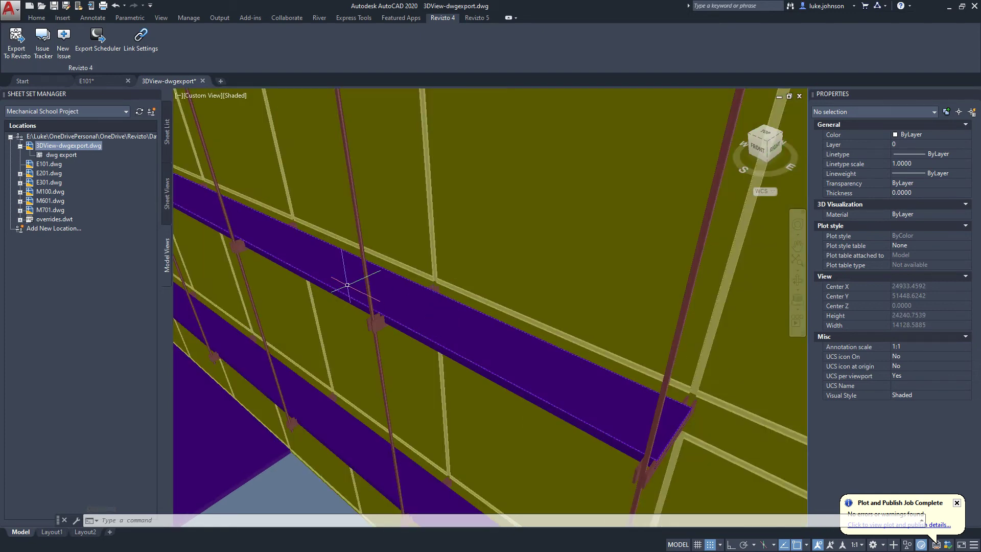
pyautogui.click(72, 47)
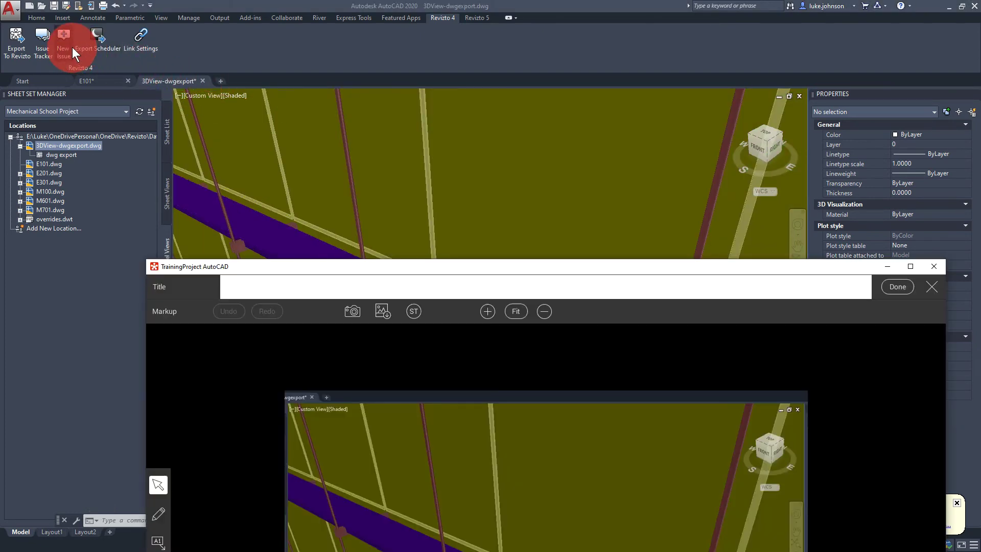
pyautogui.moveTo(411, 267)
pyautogui.mouseDown()
pyautogui.moveTo(368, 178)
pyautogui.moveTo(393, 48)
pyautogui.moveTo(381, 13)
pyautogui.mouseUp()
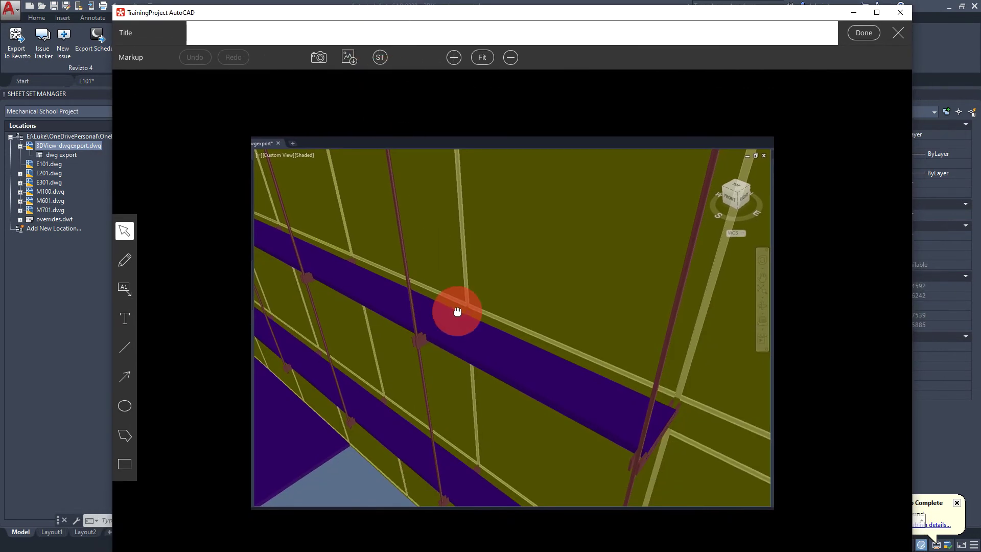
# Circle the shelf with a freehand pencil mark, create issue 2, and maximize the tracker.
pyautogui.click(126, 261)
pyautogui.moveTo(488, 290); pyautogui.dragTo(430, 388)
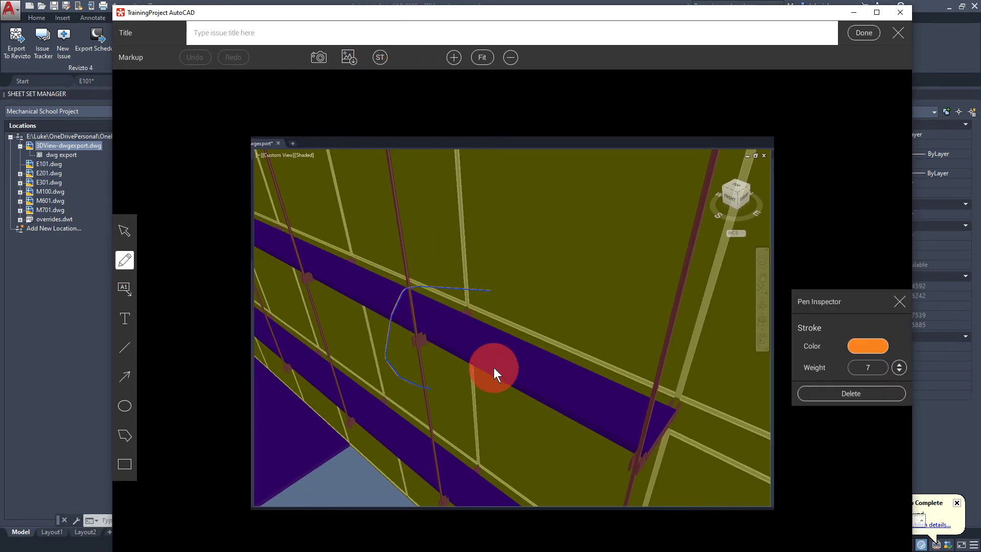
pyautogui.click(851, 34)
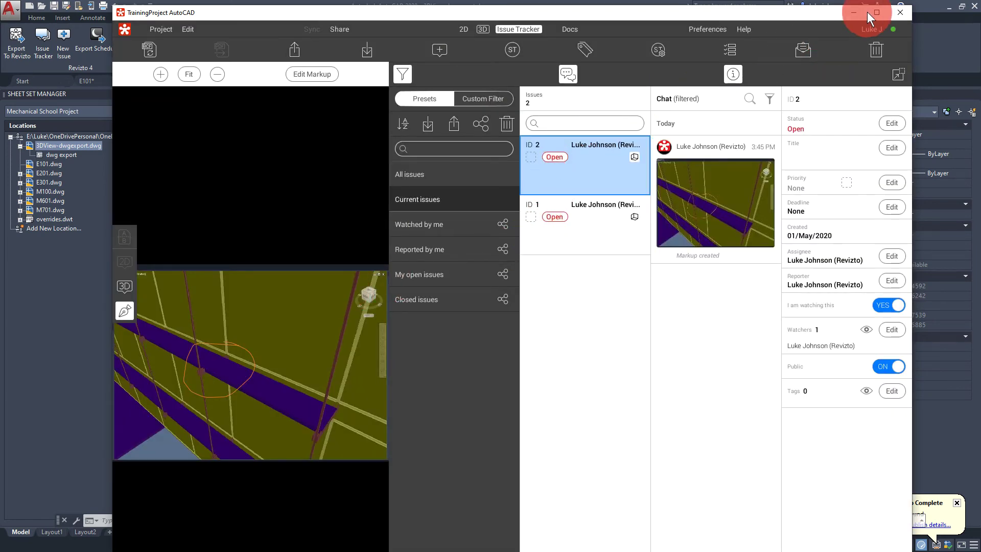
pyautogui.click(876, 12)
# View issue 2 along the yellow wall in Revizto's 3D viewer, then minimize Revizto to show AutoCAD's E201 sheet.
pyautogui.click(966, 65)
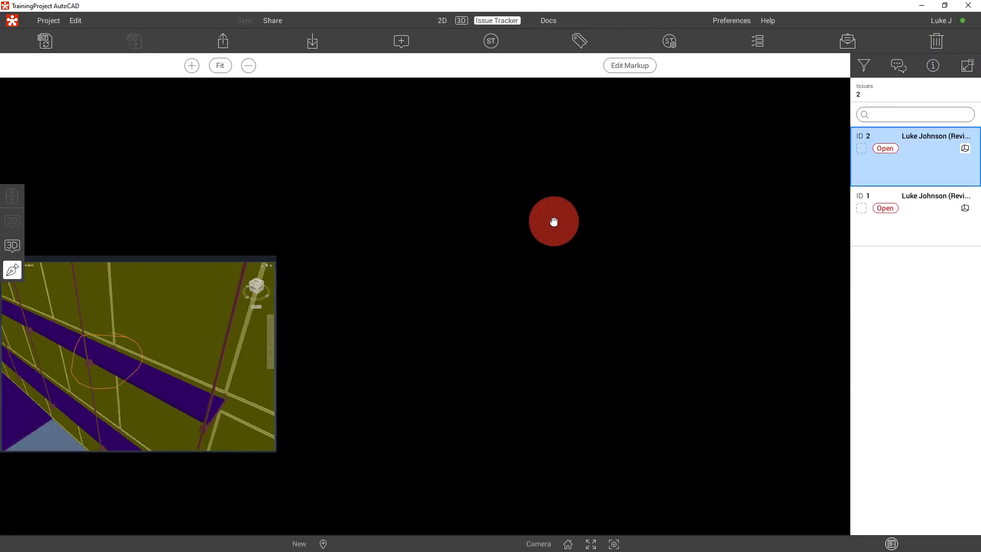
pyautogui.click(8, 248)
pyautogui.click(411, 311)
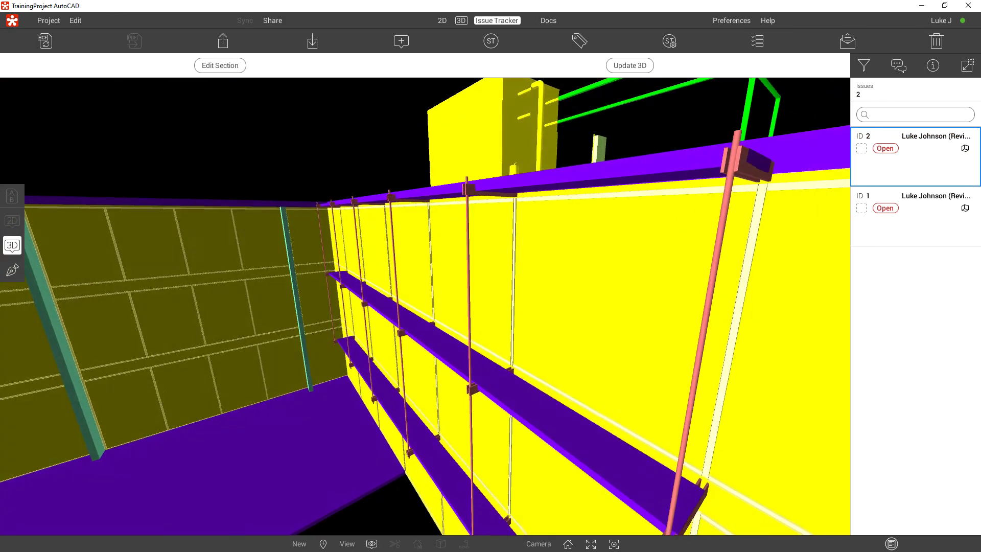
pyautogui.click(468, 310)
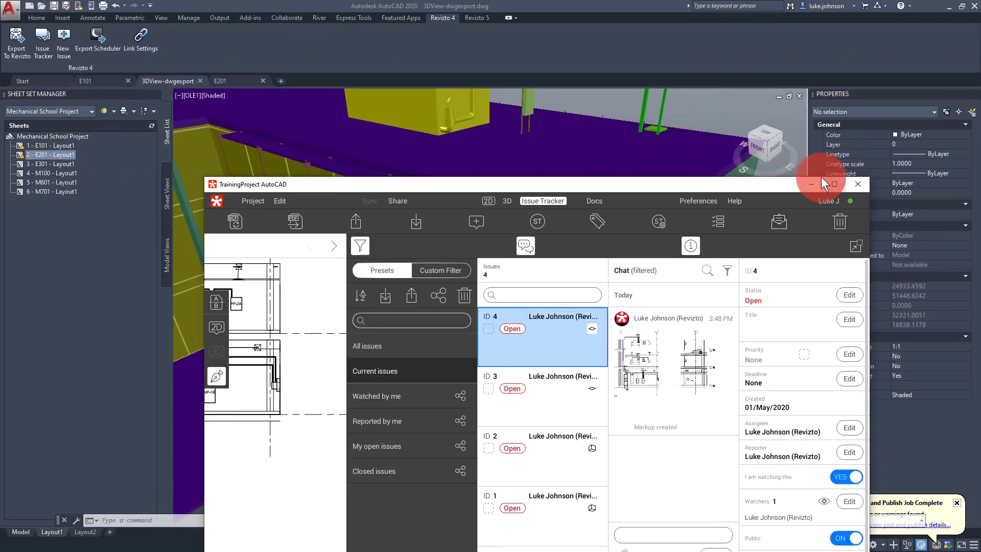
pyautogui.click(810, 185)
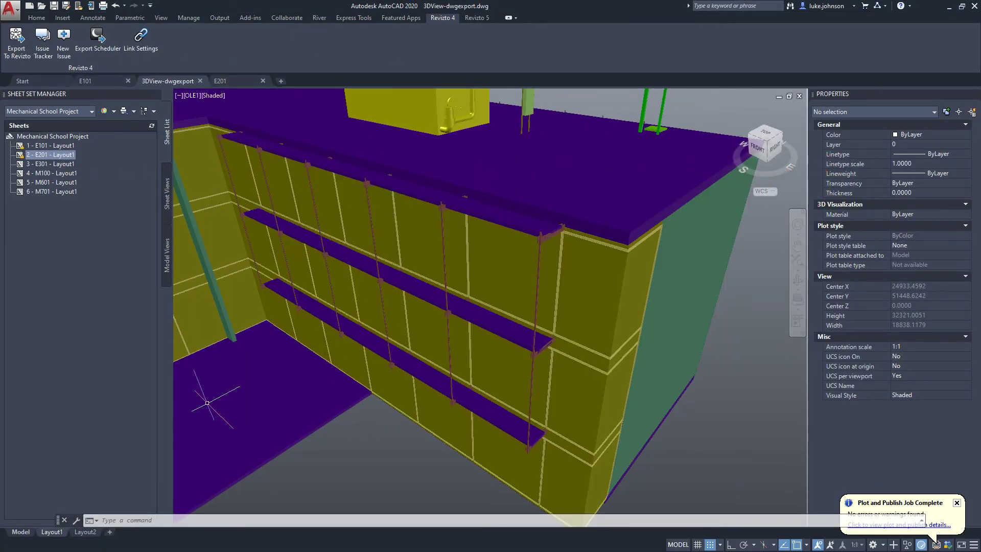
pyautogui.click(233, 80)
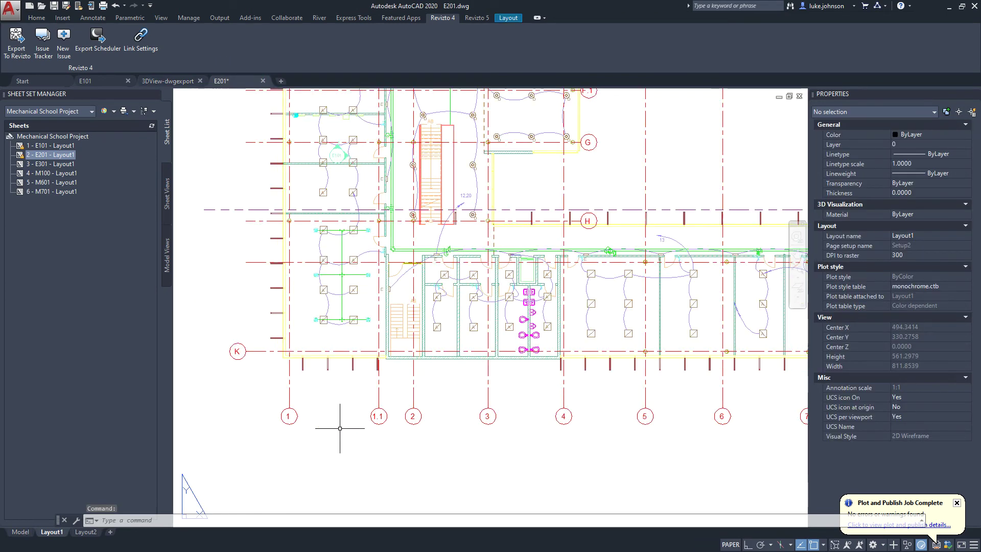
# Start a new Revizto issue on the E201 lighting plan and zoom in on grid bubble G.
pyautogui.scroll(3, 329, 416)
pyautogui.scroll(2, 434, 314)
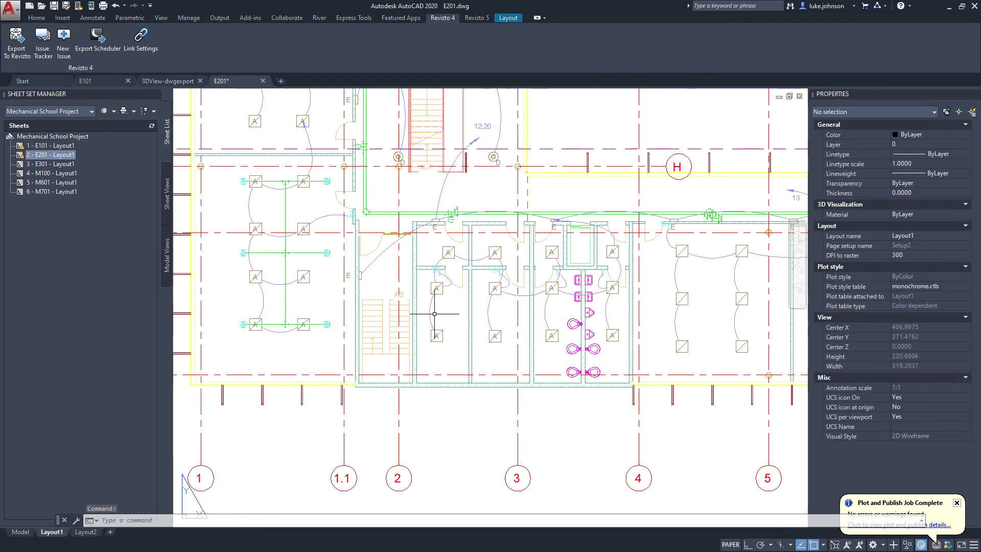
pyautogui.click(66, 42)
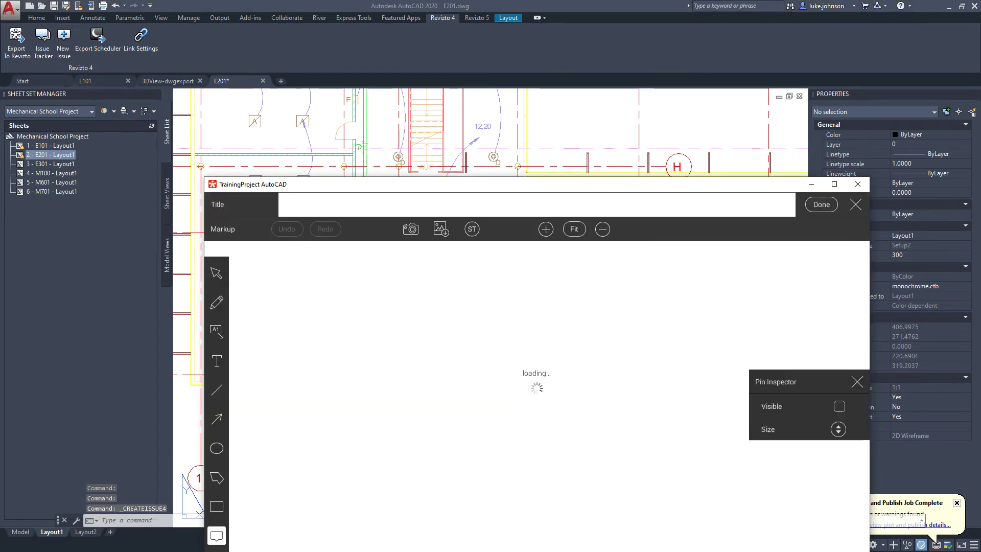
pyautogui.moveTo(489, 185); pyautogui.dragTo(416, 99)
pyautogui.scroll(2, 427, 400)
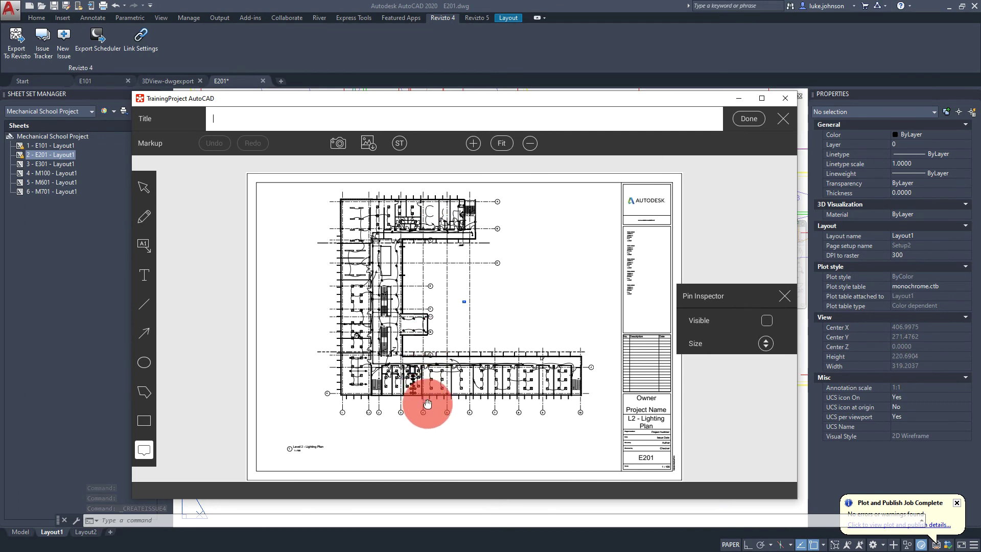
pyautogui.scroll(2, 416, 317)
pyautogui.moveTo(475, 262); pyautogui.dragTo(460, 337)
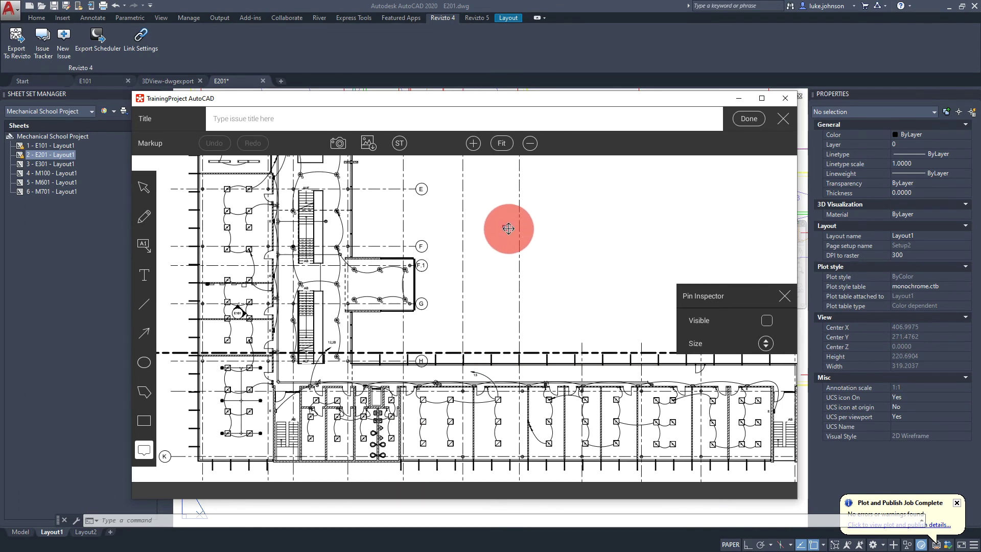
pyautogui.scroll(2, 411, 310)
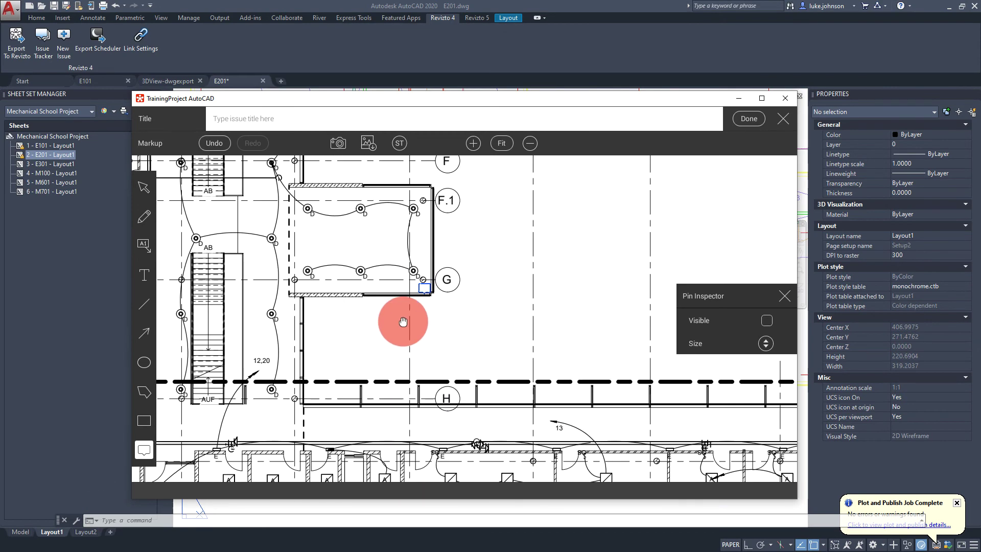
# Circle grid bubble G with an orange Pencil loop and create it as Issue 5.
pyautogui.click(144, 217)
pyautogui.moveTo(408, 236); pyautogui.dragTo(395, 249)
pyautogui.moveTo(387, 308)
pyautogui.mouseDown()
pyautogui.moveTo(453, 277)
pyautogui.moveTo(370, 246)
pyautogui.mouseUp()
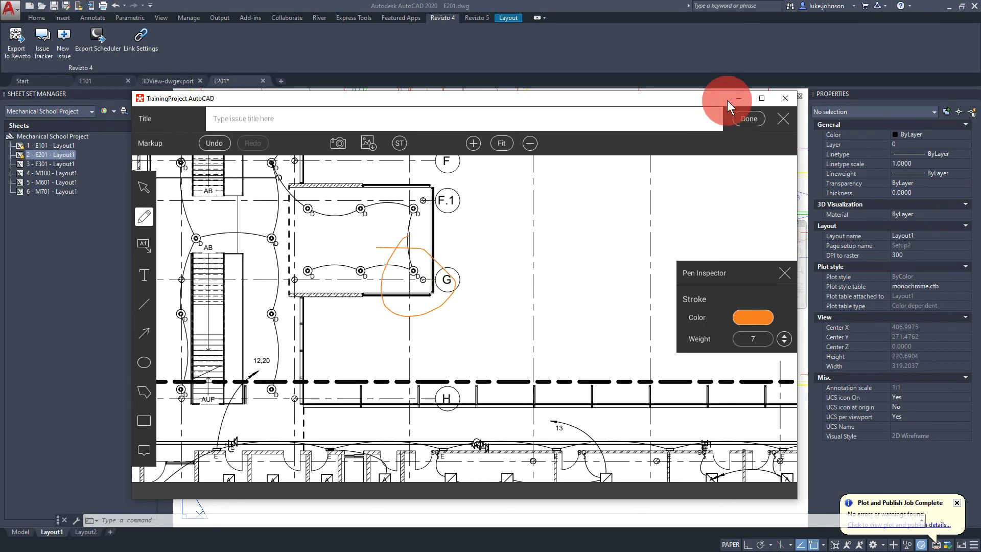
pyautogui.click(745, 119)
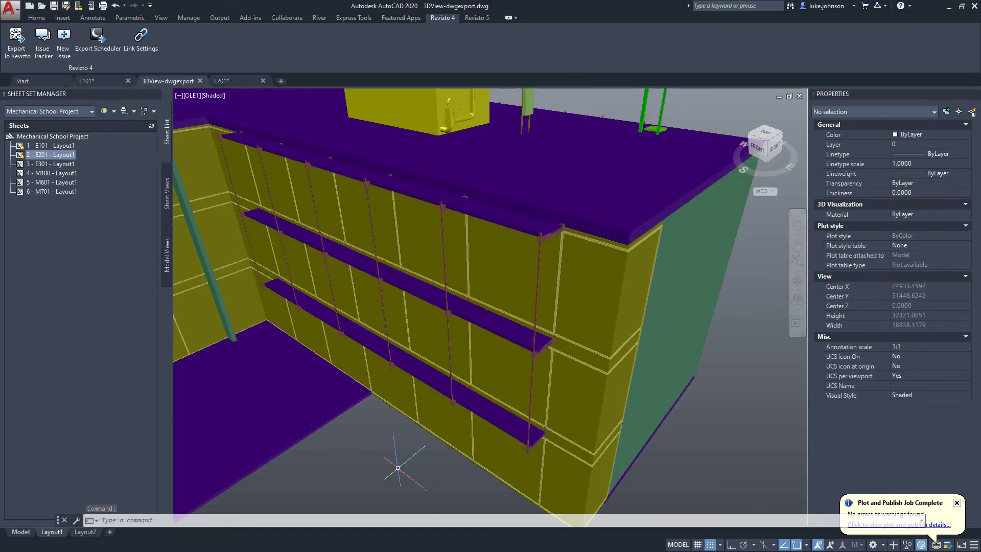
# Re-export the current model to Revizto using Export To Revizto.
pyautogui.click(13, 54)
# Open the Revizto Link Settings and bring up the Change Link project options.
pyautogui.click(151, 48)
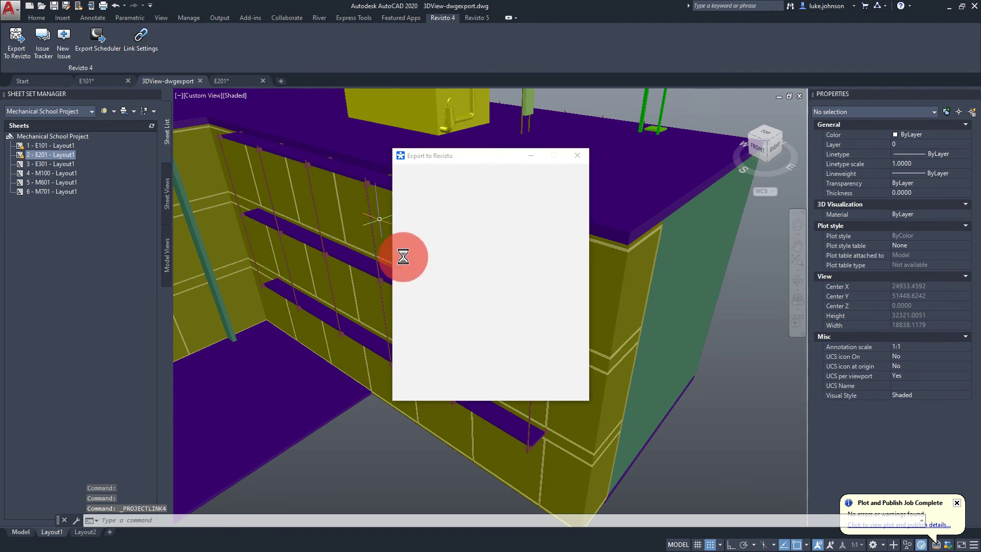
pyautogui.click(488, 383)
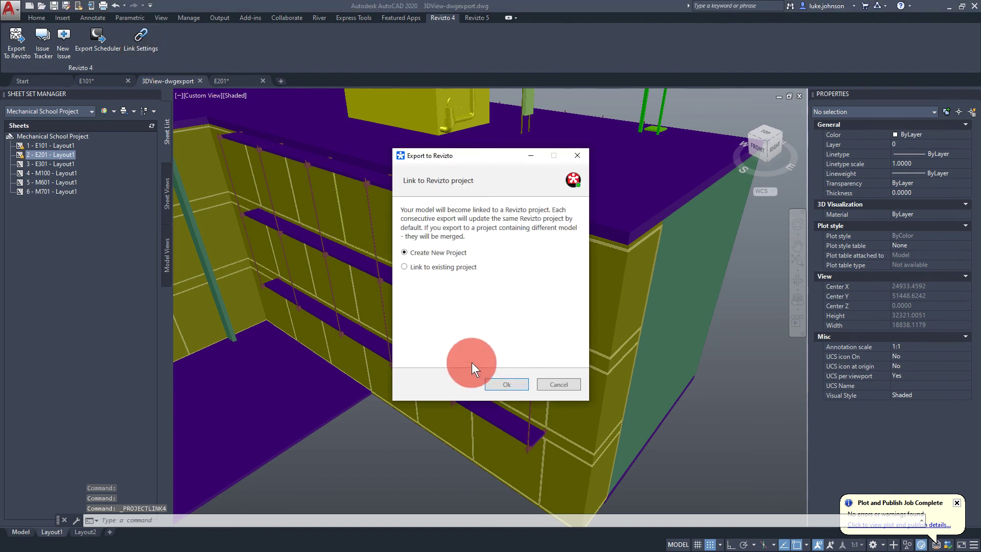